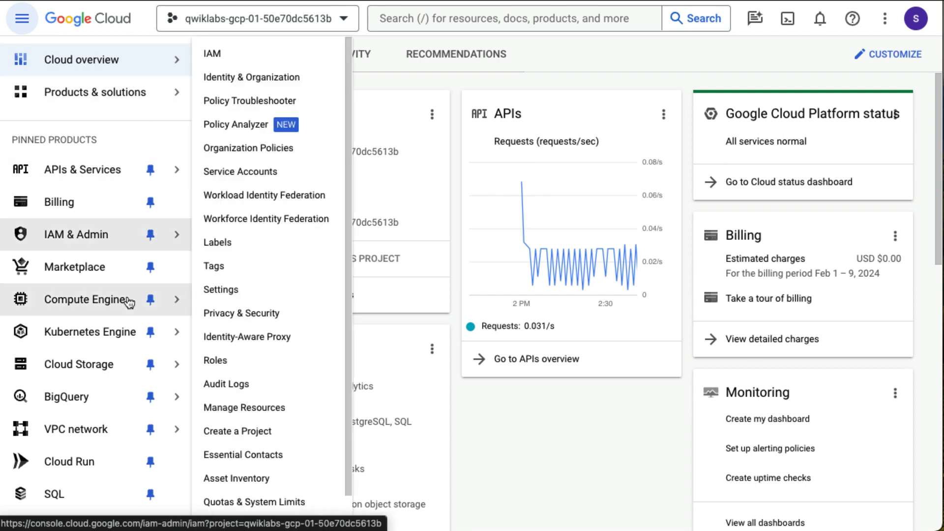
# - Go to the Compute Engine VM instances list and start creating a new instance
pyautogui.moveTo(129, 301)
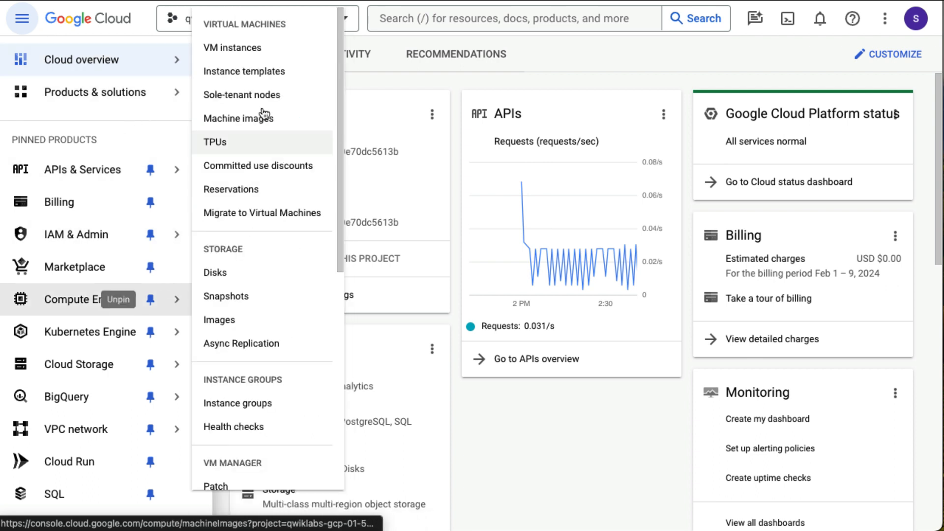
pyautogui.click(243, 54)
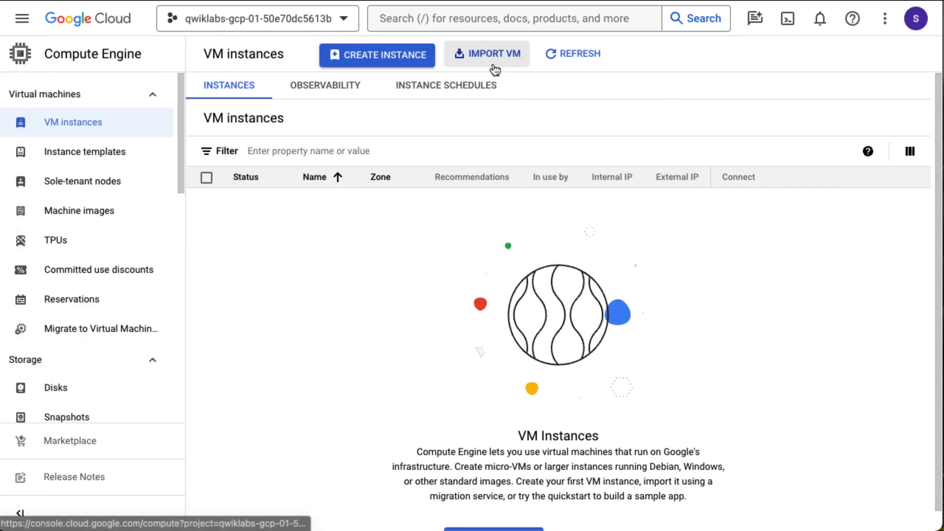
pyautogui.click(397, 68)
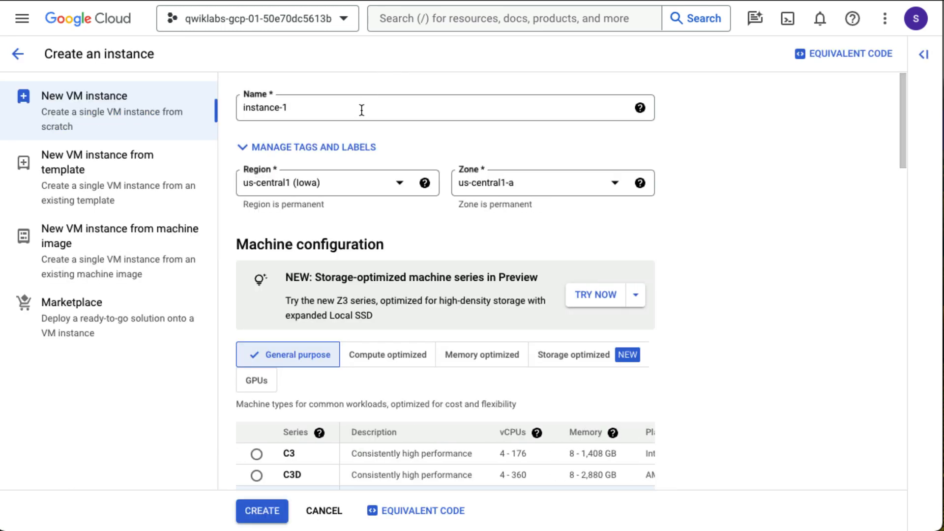
# - Replace the default name instance-1 with bloghost and scroll to the Boot disk section
pyautogui.tripleClick(362, 110)
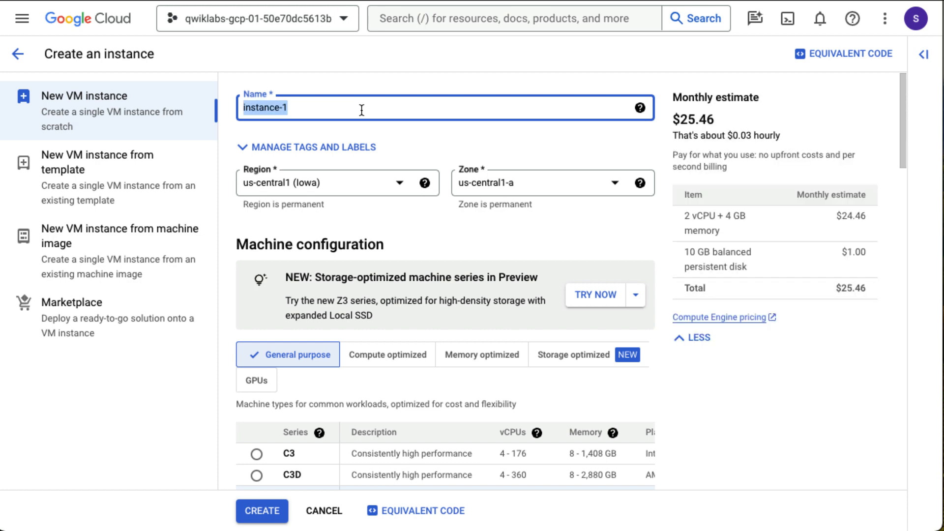
pyautogui.write('bloghost')
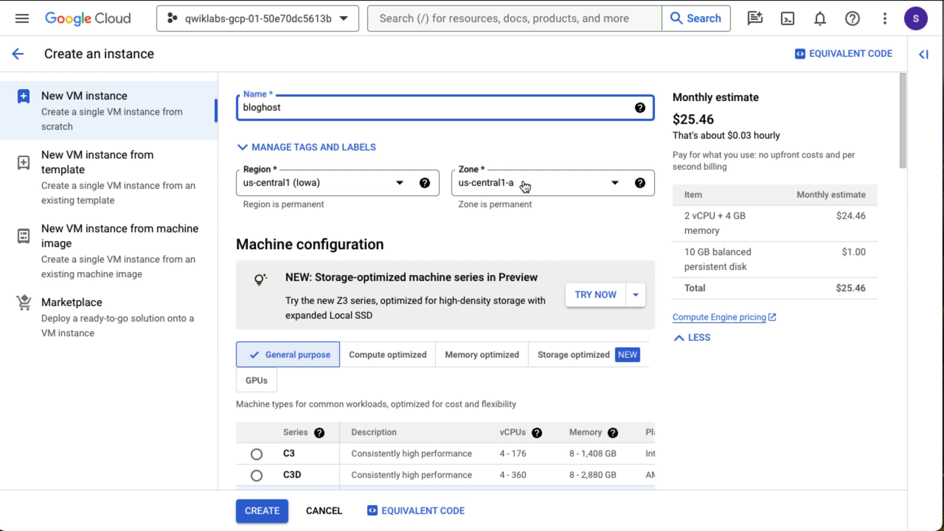
pyautogui.scroll(-1, 524, 186)
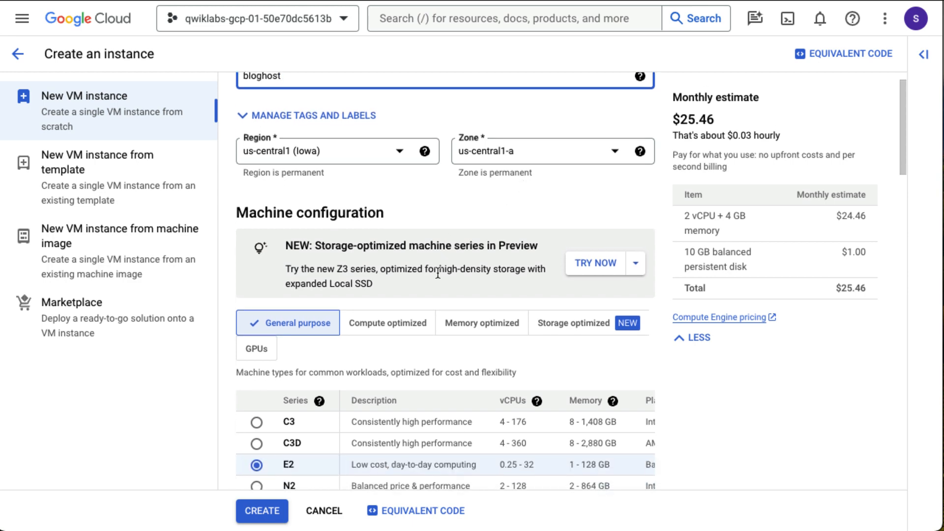
pyautogui.scroll(-10, 455, 308)
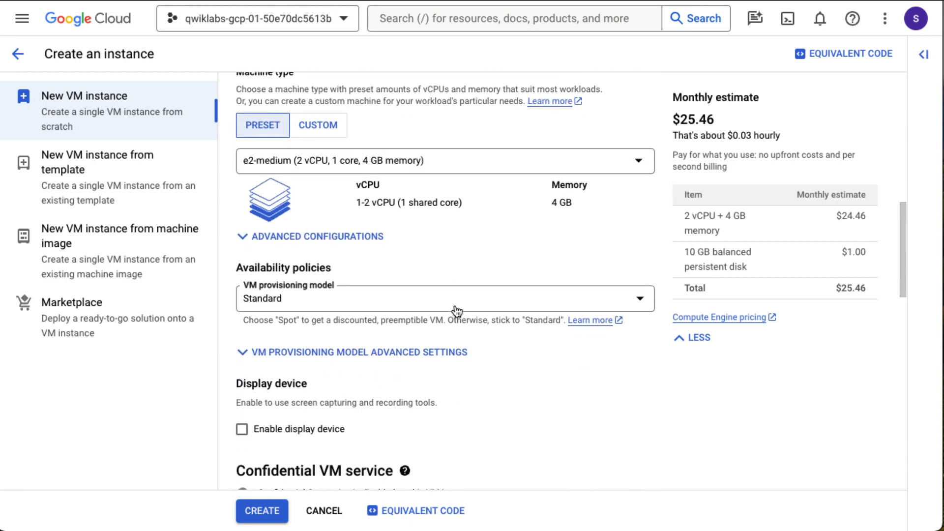
pyautogui.scroll(-1, 458, 311)
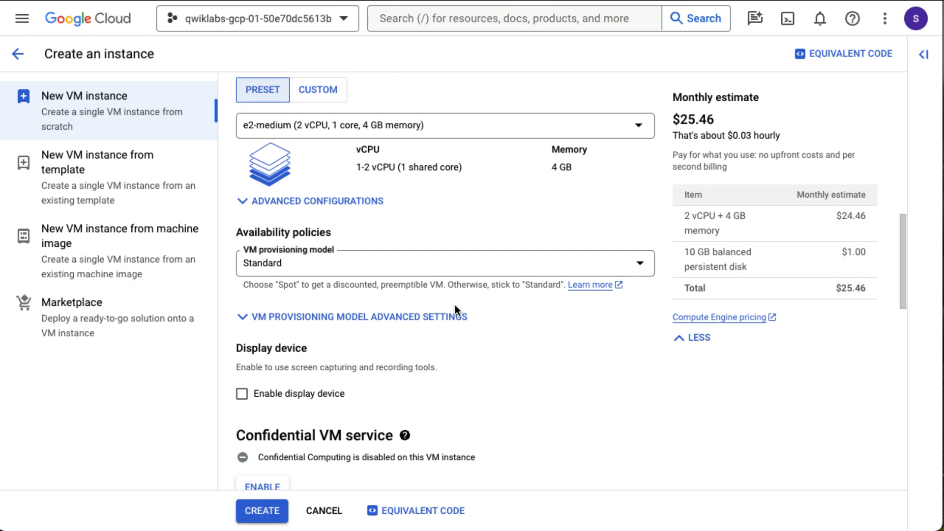
pyautogui.scroll(-8, 455, 305)
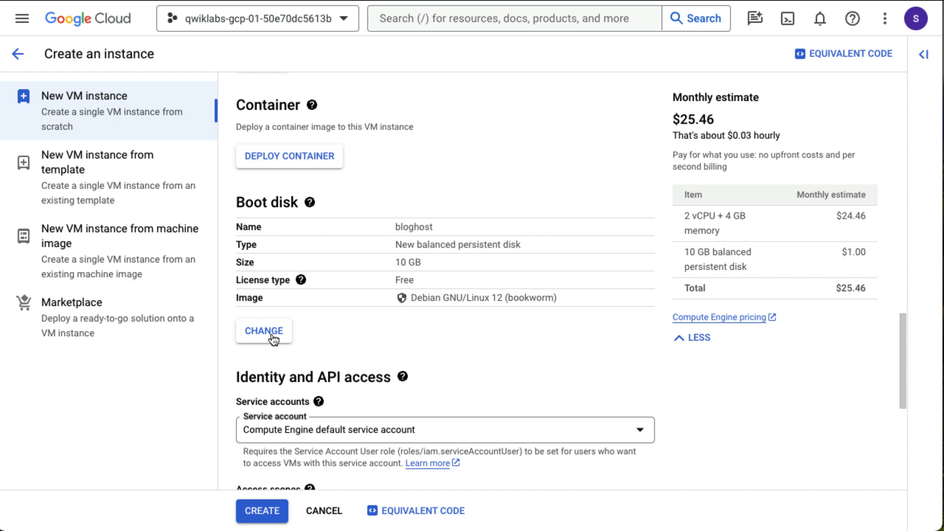
# - Change the boot disk image to Debian GNU/Linux 11 (bullseye) x86/64
pyautogui.click(264, 331)
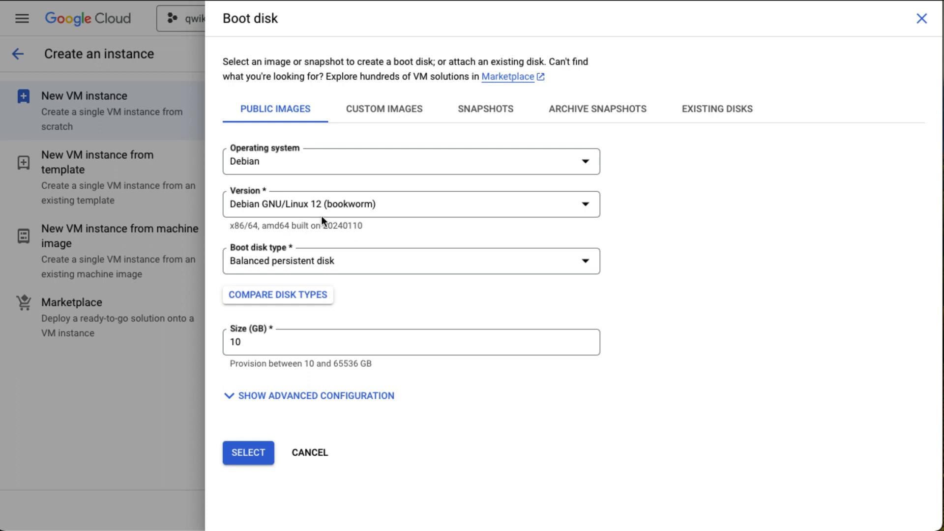
pyautogui.click(322, 208)
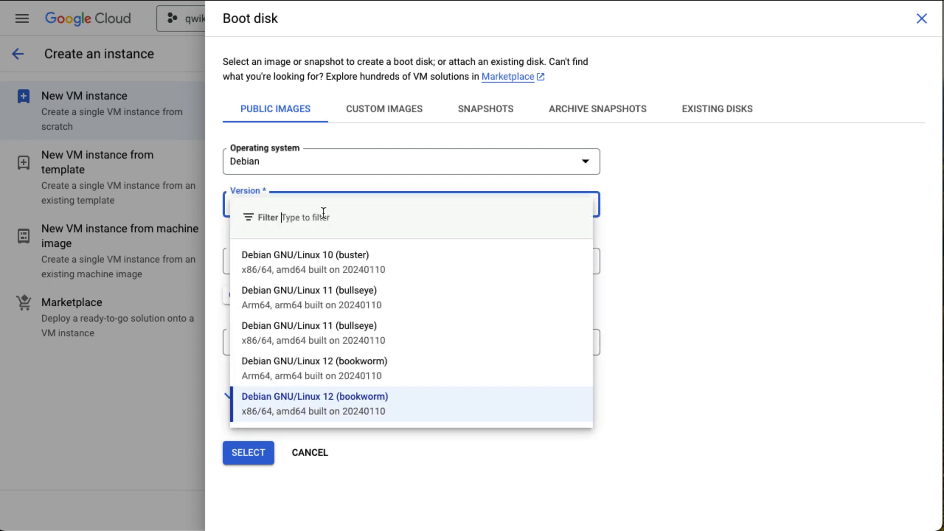
pyautogui.click(342, 297)
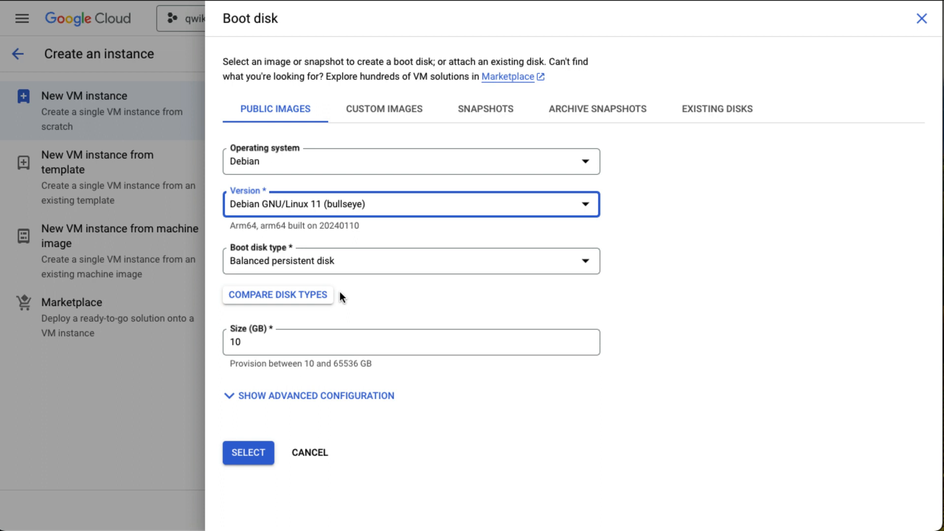
pyautogui.click(253, 457)
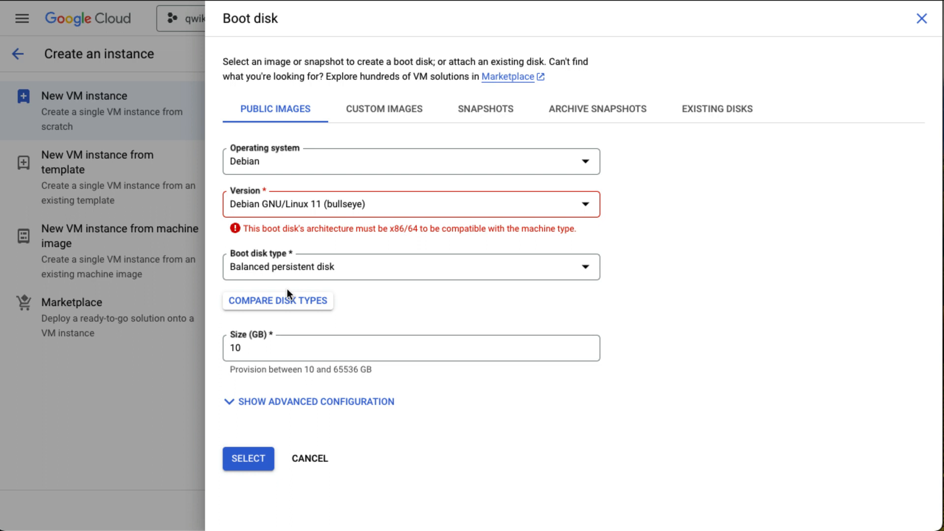
pyautogui.click(332, 206)
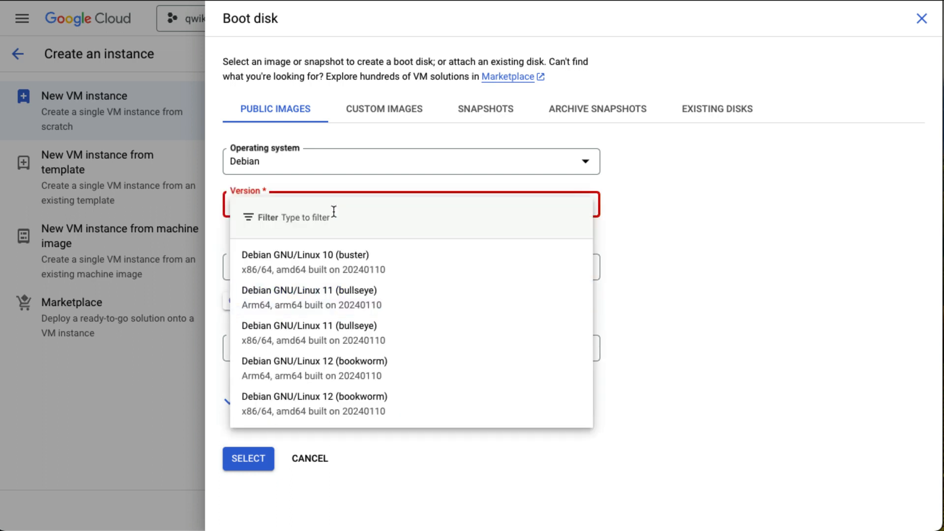
pyautogui.click(338, 334)
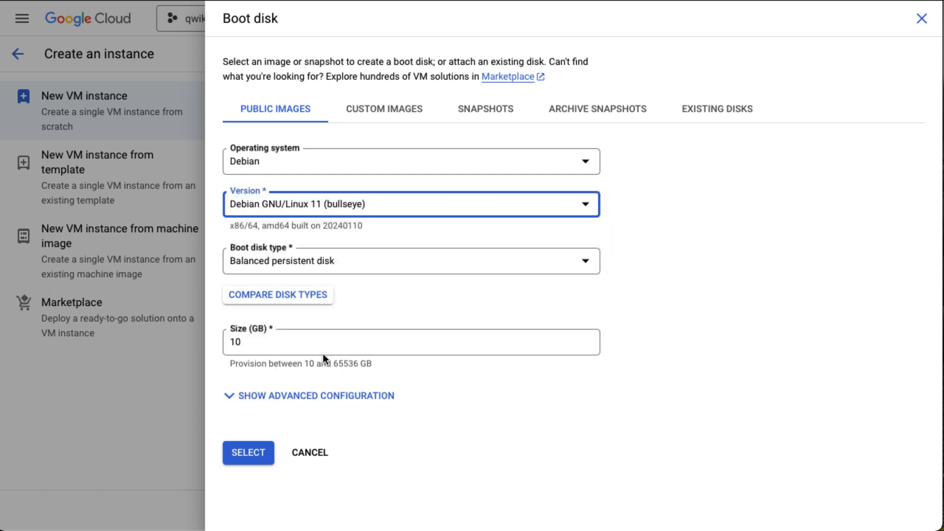
pyautogui.click(349, 216)
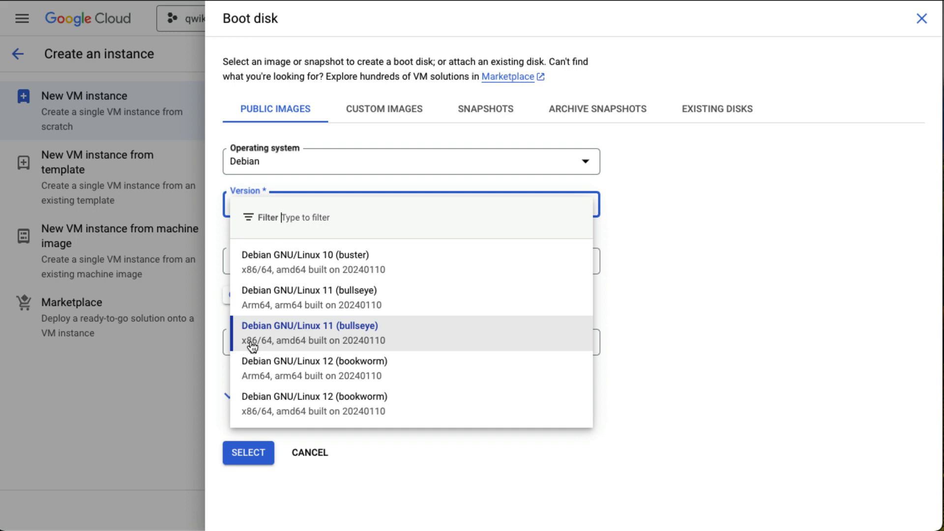
pyautogui.click(280, 339)
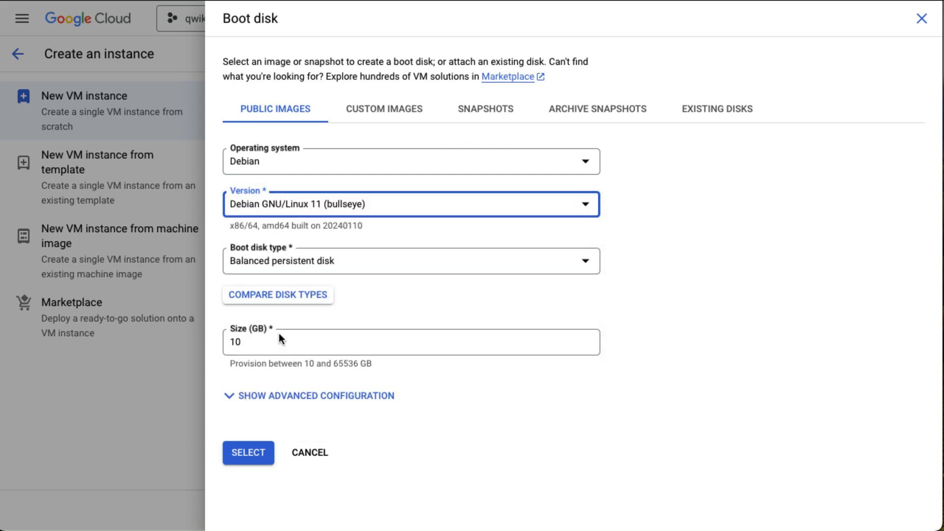
pyautogui.click(252, 443)
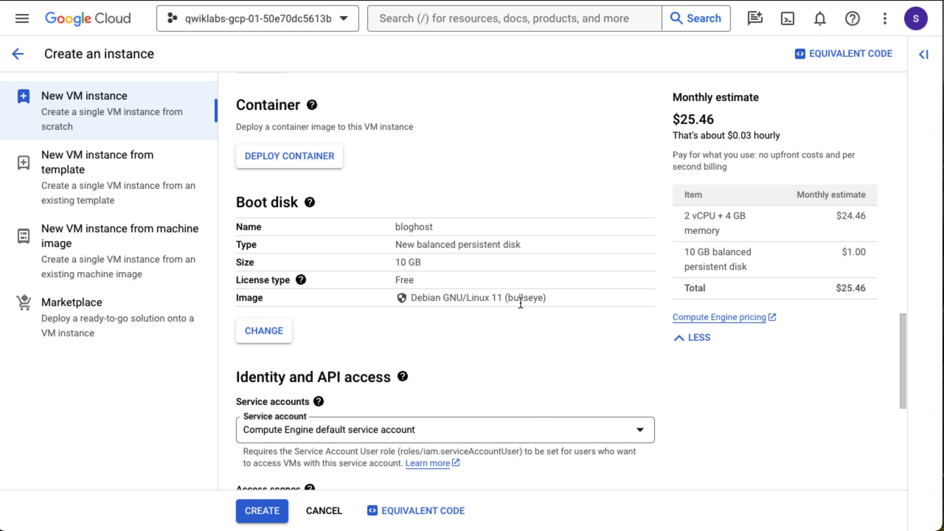
# - Enable Allow HTTP traffic in the Firewall settings for bloghost
pyautogui.scroll(-3, 359, 350)
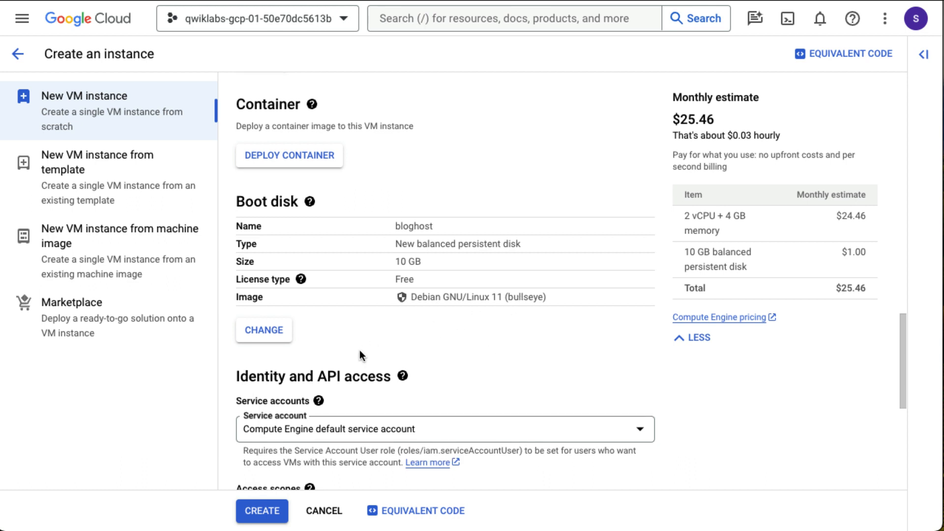
pyautogui.scroll(-3, 359, 350)
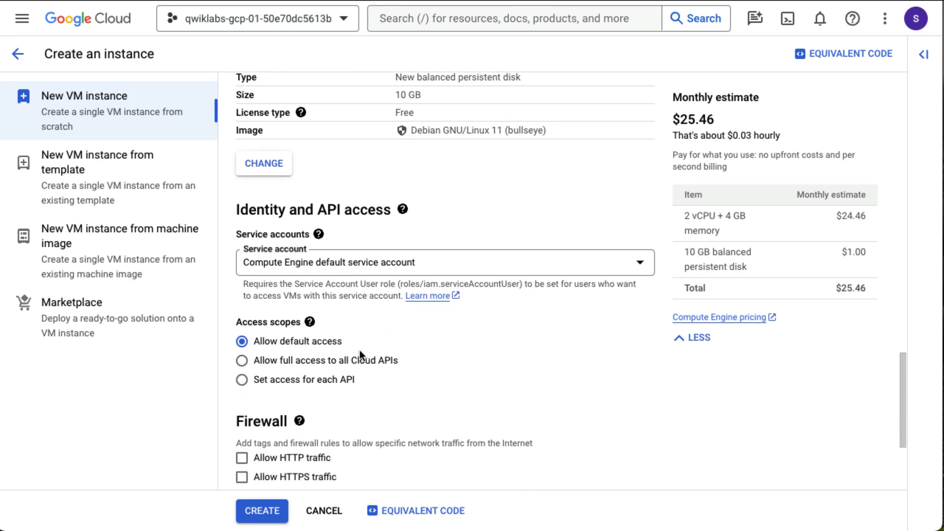
pyautogui.scroll(-3, 360, 349)
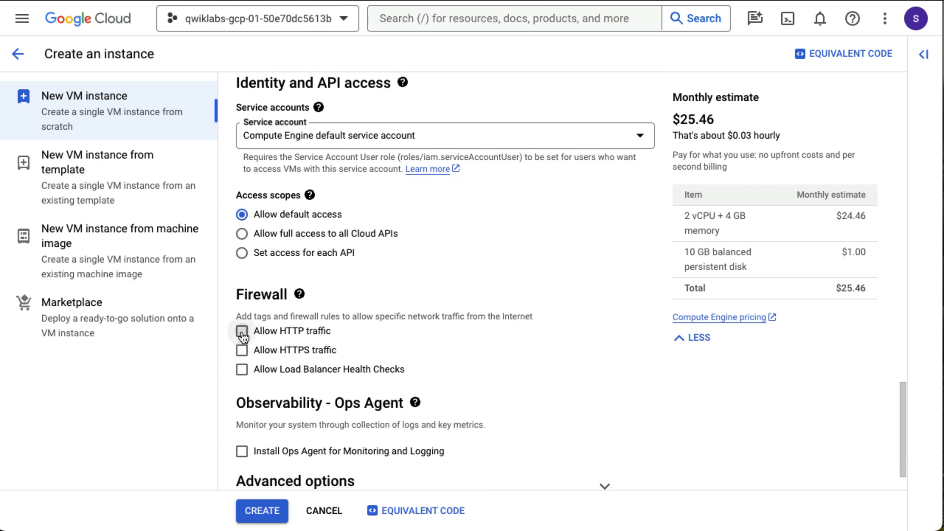
pyautogui.click(242, 332)
pyautogui.scroll(-1, 344, 346)
pyautogui.click(415, 354)
pyautogui.click(605, 434)
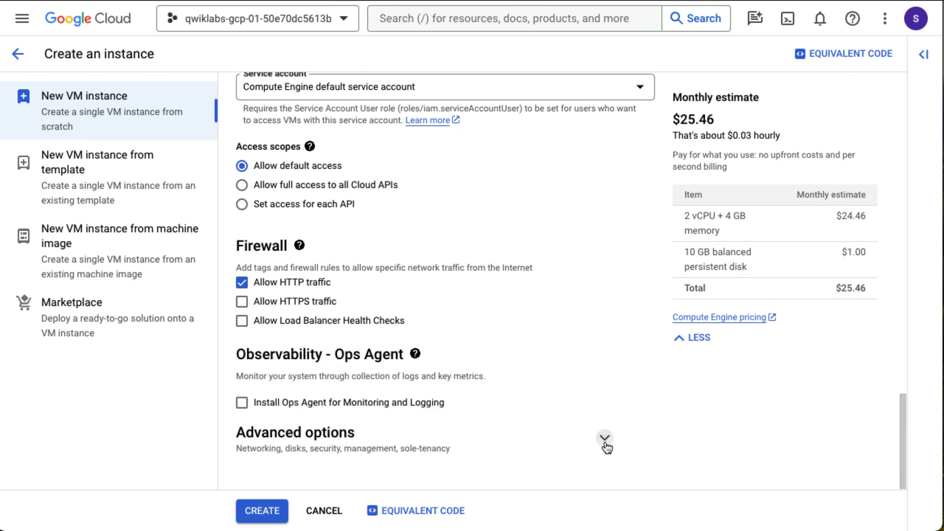
# - Expand Advanced options and the Management section to reach the startup script field
pyautogui.click(605, 440)
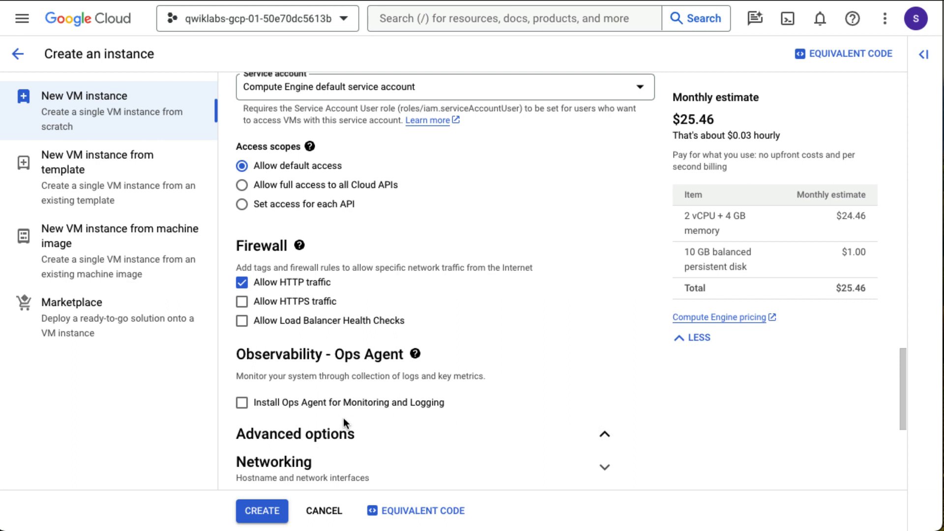
pyautogui.scroll(-1, 343, 418)
pyautogui.scroll(-1, 344, 417)
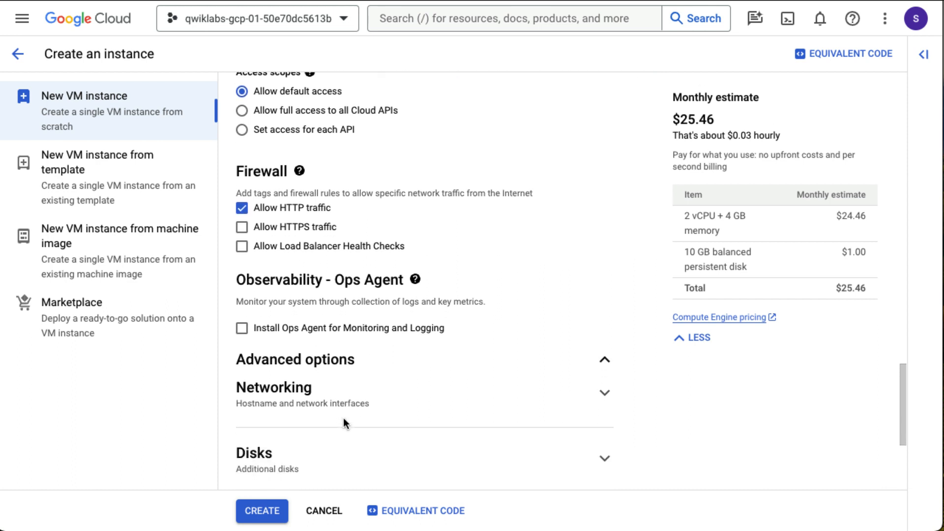
pyautogui.scroll(-4, 343, 417)
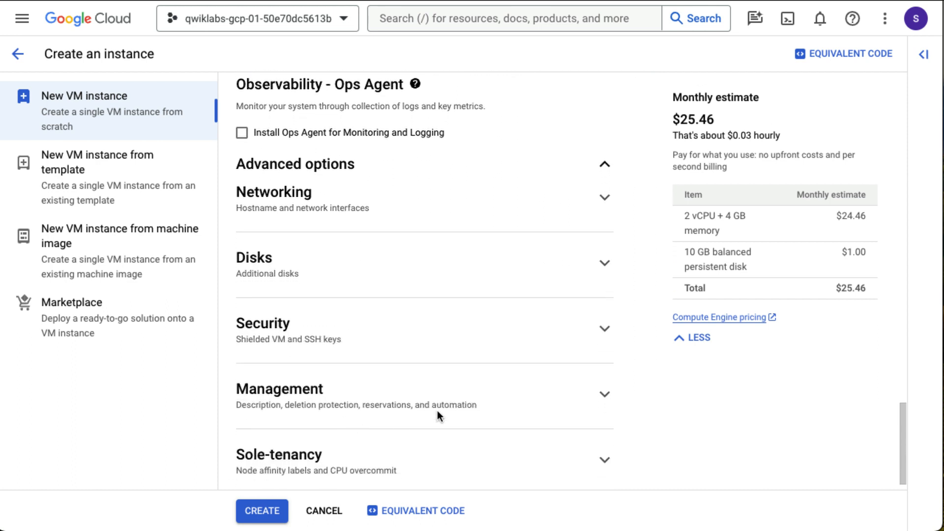
pyautogui.click(603, 394)
pyautogui.scroll(-4, 391, 400)
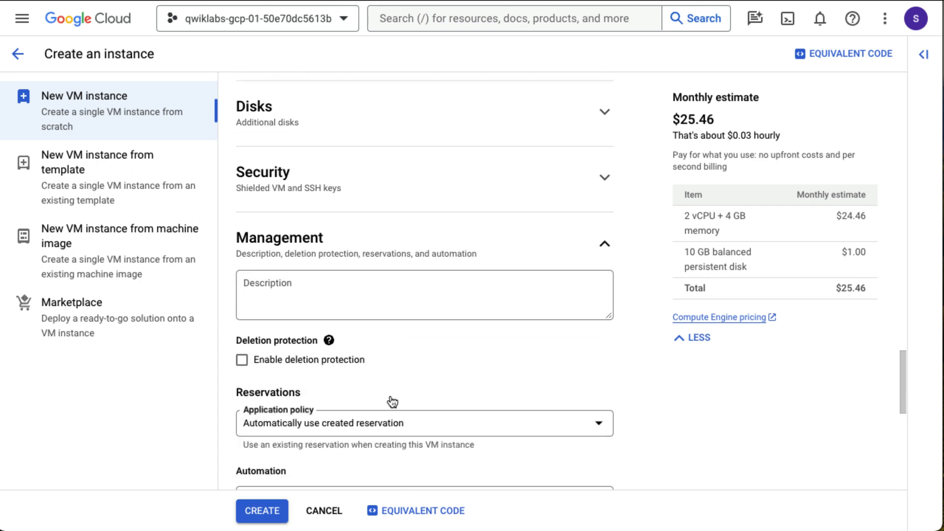
pyautogui.scroll(-3, 392, 401)
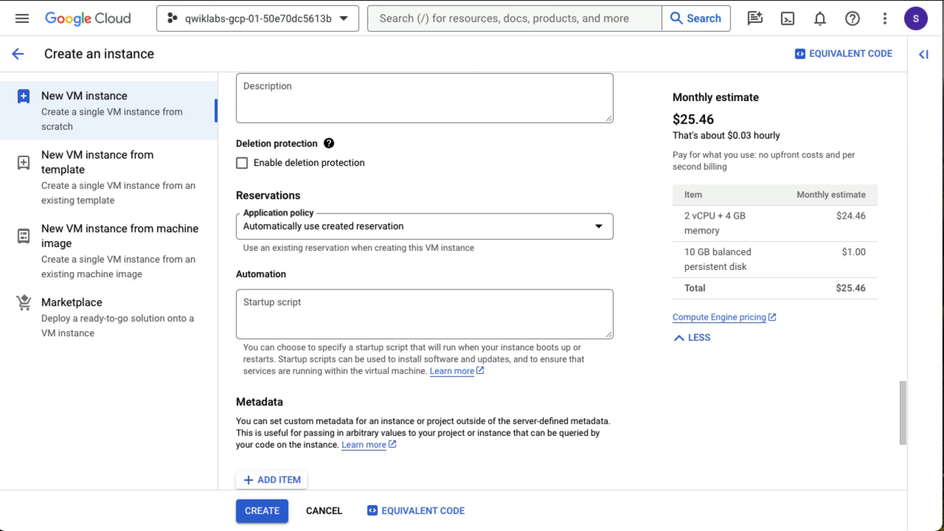
# - Paste the apt-get Apache/PHP install and apache2 restart startup script, then create bloghost
pyautogui.click(315, 315)
pyautogui.write('apt-get update apt-get install apache2 php php-mysql -y service apache2 restart')
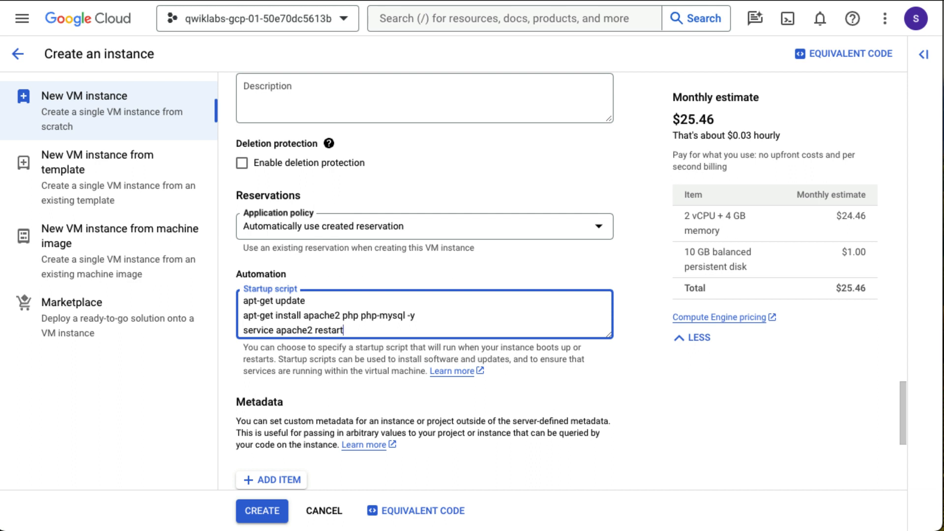
pyautogui.scroll(-6, 300, 387)
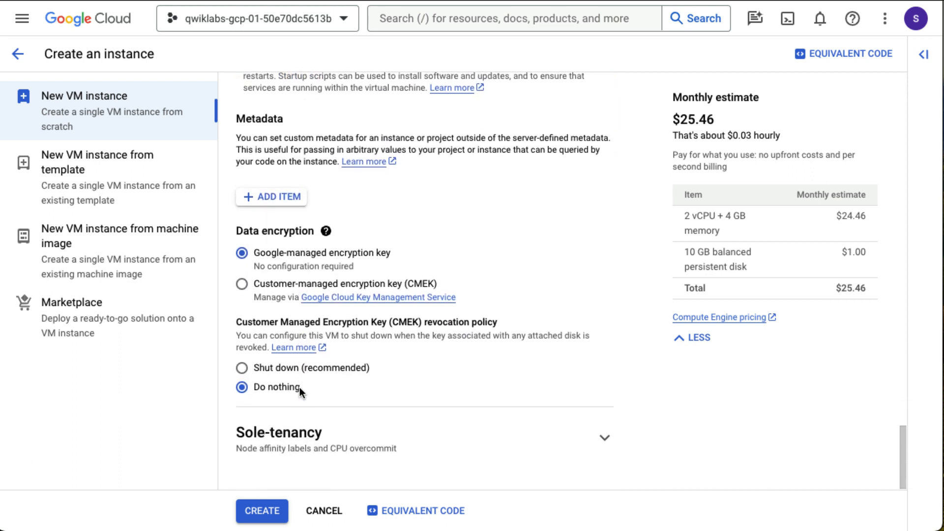
pyautogui.click(280, 510)
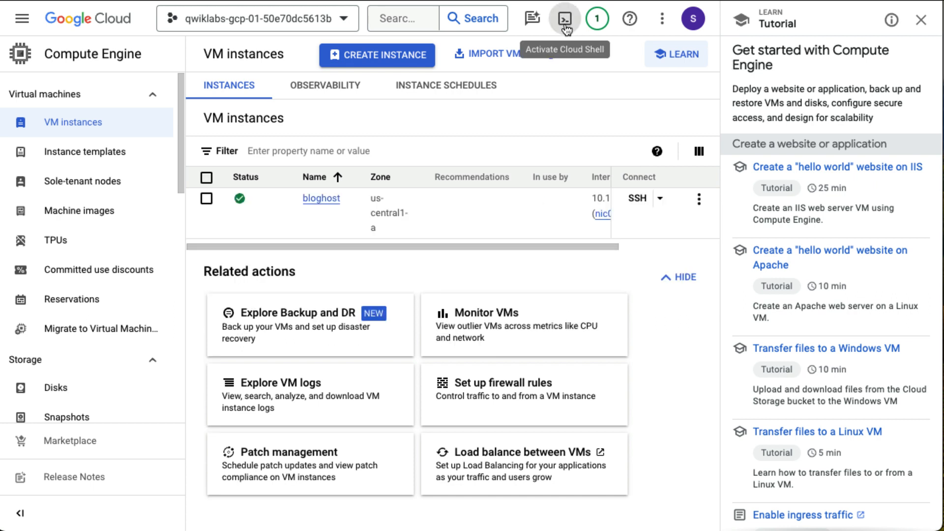
# - Launch Cloud Shell, close the tutorial panel, and enlarge the terminal
pyautogui.click(566, 24)
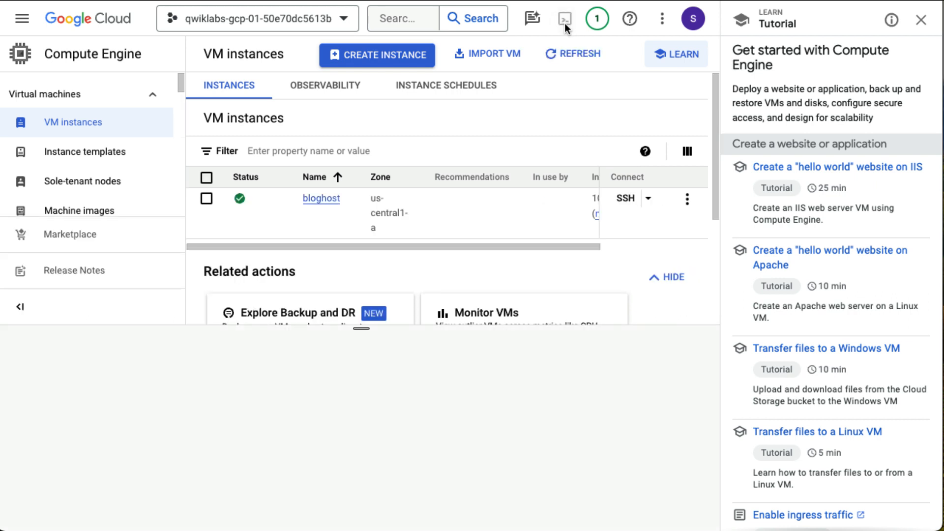
pyautogui.click(921, 19)
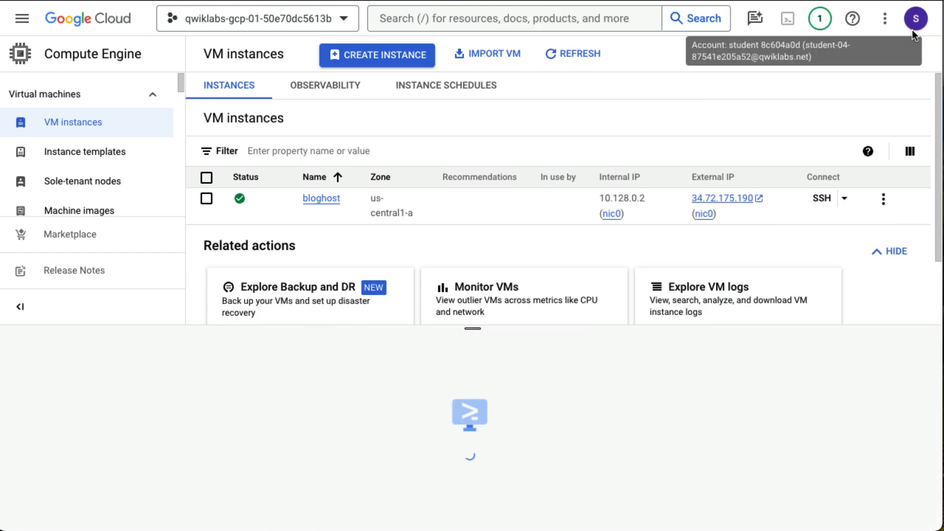
pyautogui.click(654, 494)
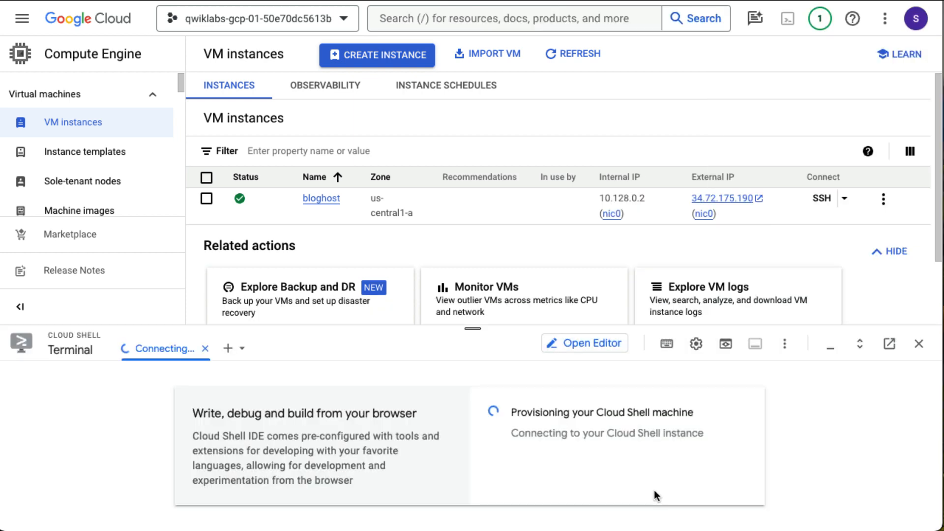
pyautogui.moveTo(475, 328); pyautogui.dragTo(483, 118)
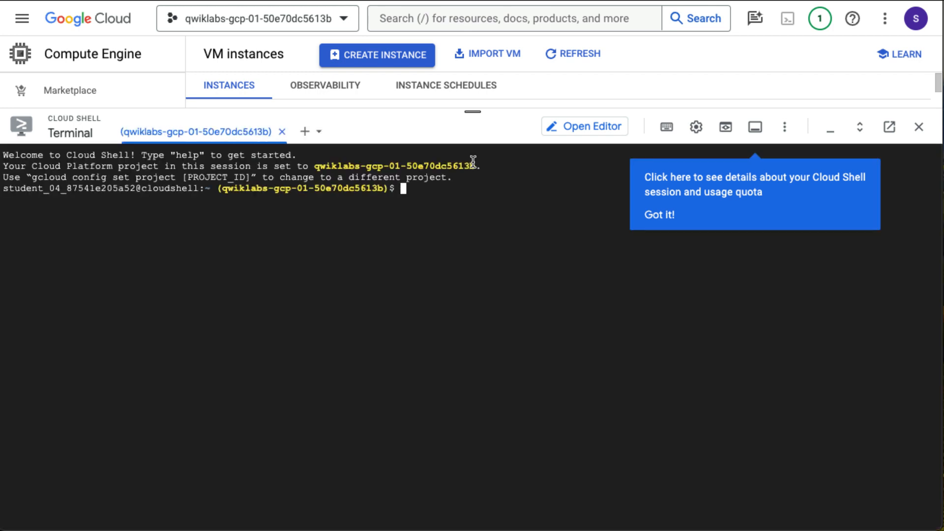
# - Set LOCATION=US and create bucket gs://$DEVSHELL_PROJECT_ID, authorizing Cloud Shell when asked
pyautogui.click(660, 219)
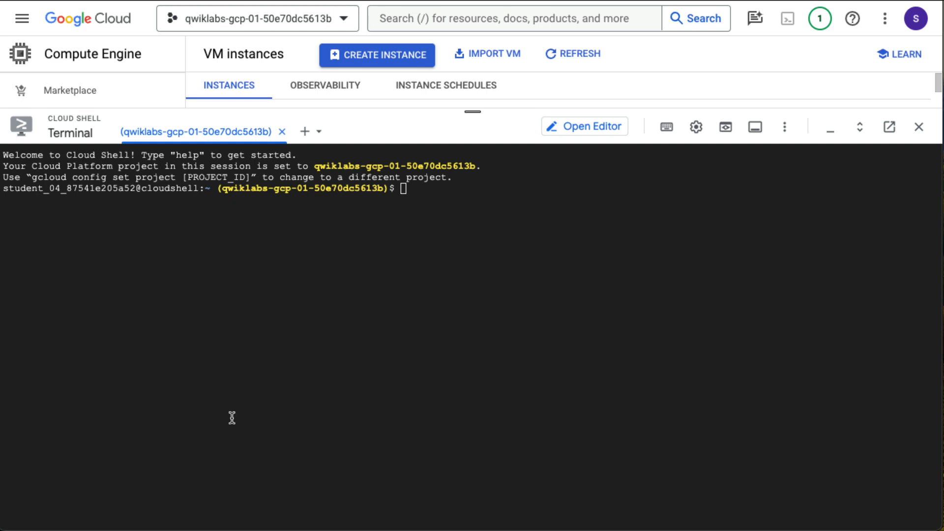
pyautogui.write('export LOCATION=US')
pyautogui.press('Return')
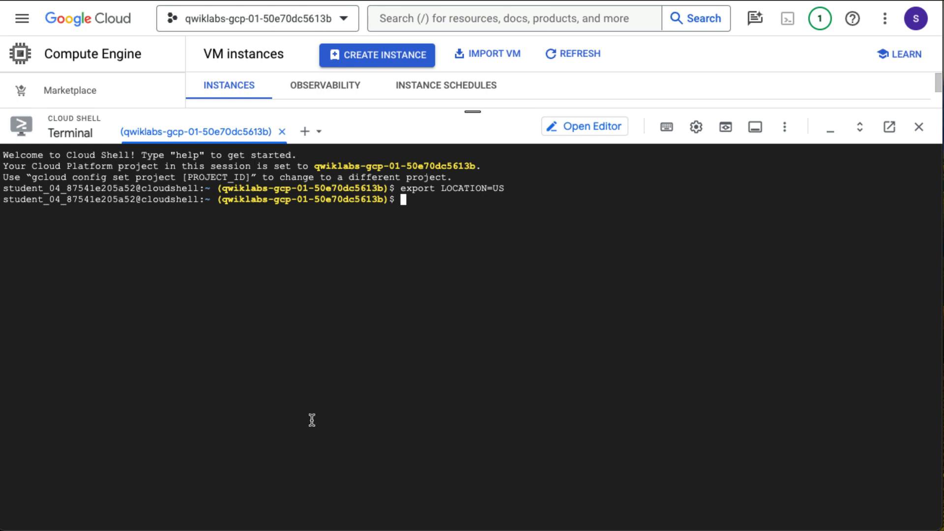
pyautogui.write('gcloud storage buckets create -l $LOCATION gs://$DEVSHELL_PROJECT_ID')
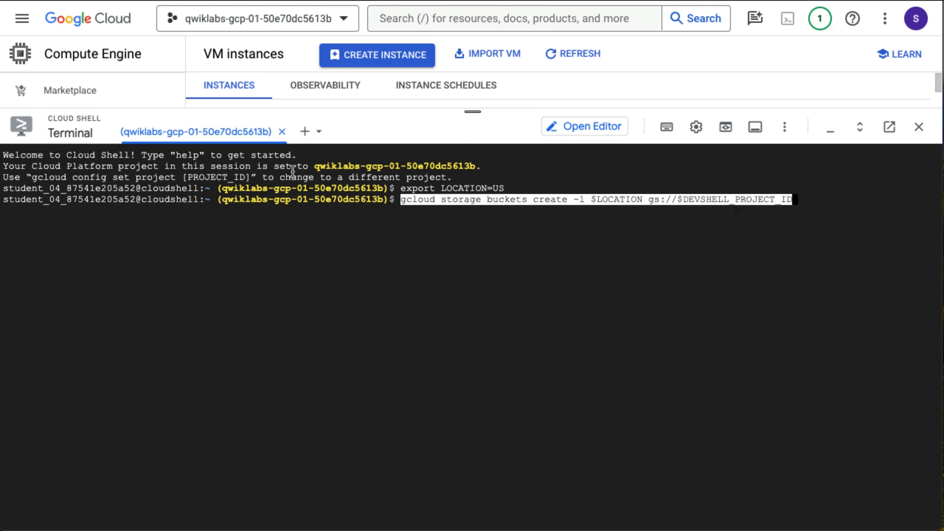
pyautogui.press('Return')
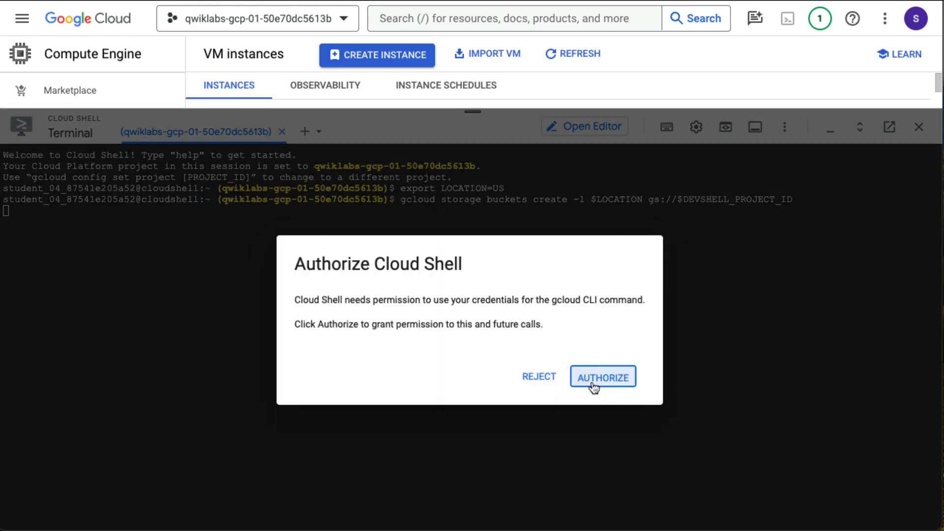
pyautogui.click(588, 387)
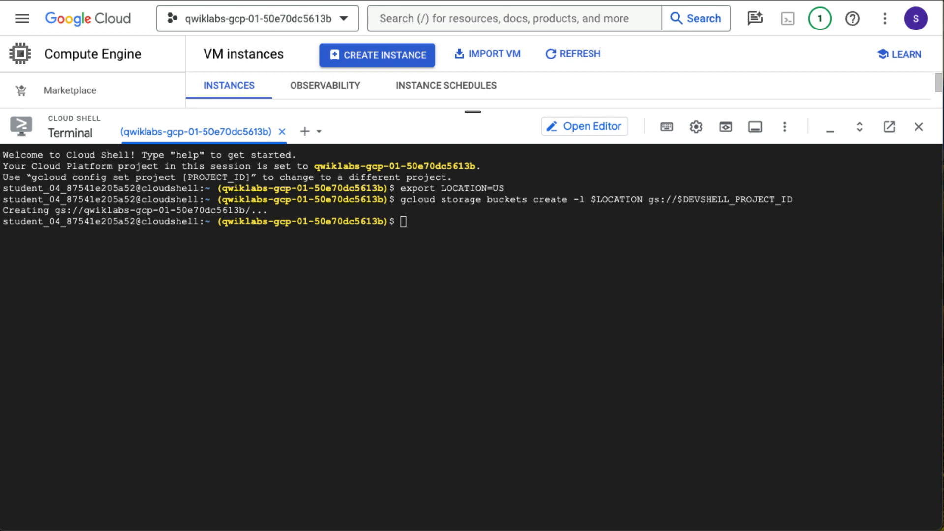
pyautogui.click(553, 337)
pyautogui.write('gcloud storage cp gs://cloud-training/gcpfci/my-excellent-blog.png my-excellent-blog.png')
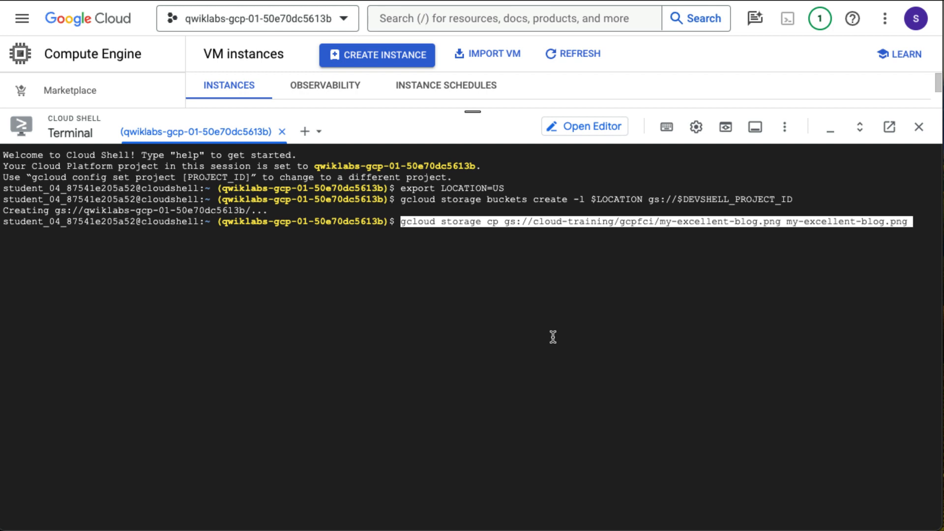
# - Fetch my-excellent-blog.png, upload it to the bucket, and grant allUsers read access
pyautogui.press('Return')
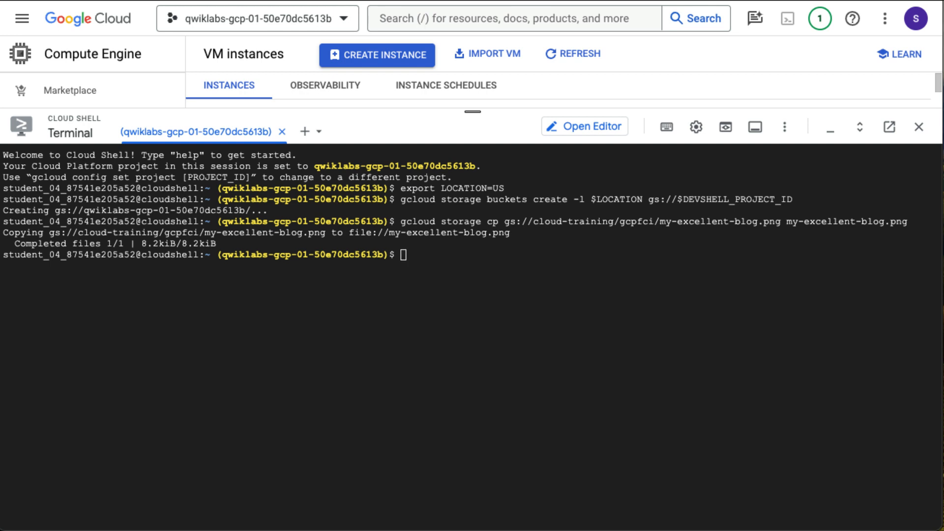
pyautogui.click(413, 323)
pyautogui.write('gcloud storage cp my-excellent-blog.png gs://$DEVSHELL_PROJECT_ID/my-excellent-blog.png')
pyautogui.press('Return')
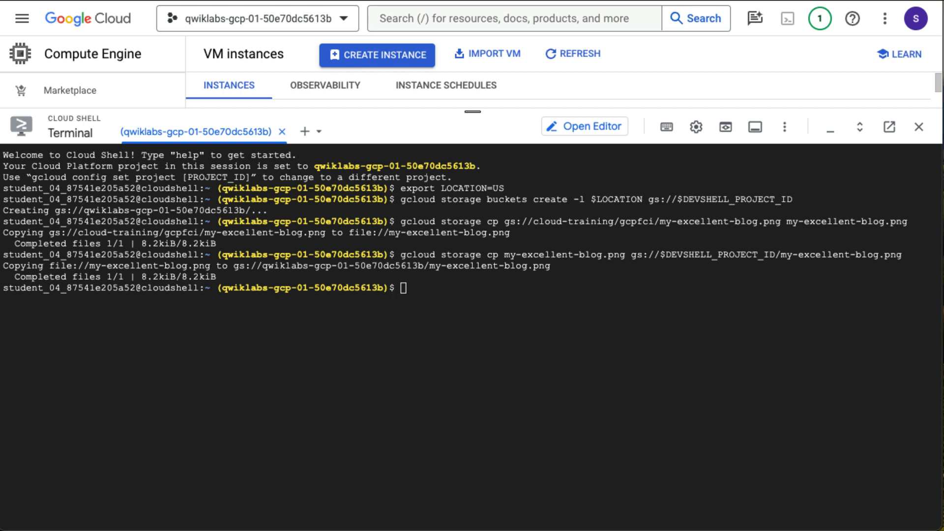
pyautogui.click(560, 279)
pyautogui.write('gsutil acl ch -u allUsers:R gs://$DEVSHELL_PROJECT_ID/my-excellent-blog.png')
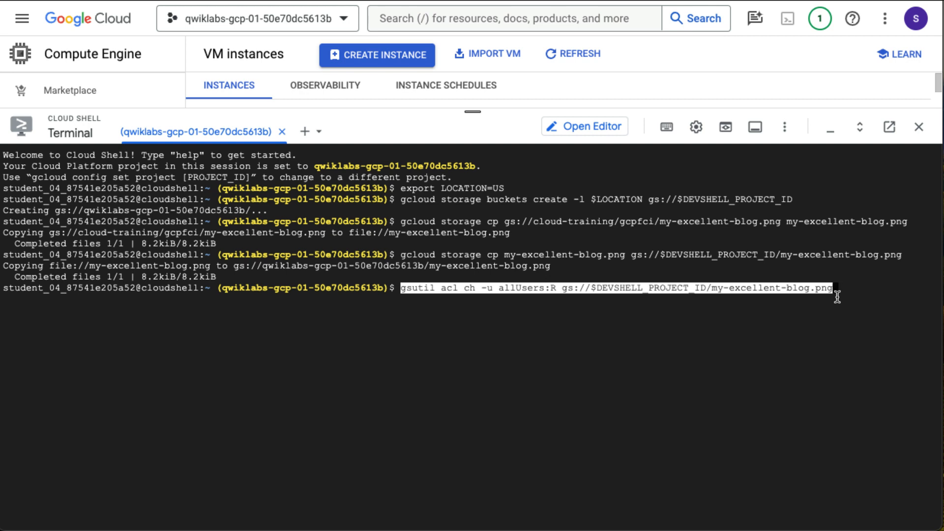
pyautogui.press('Return')
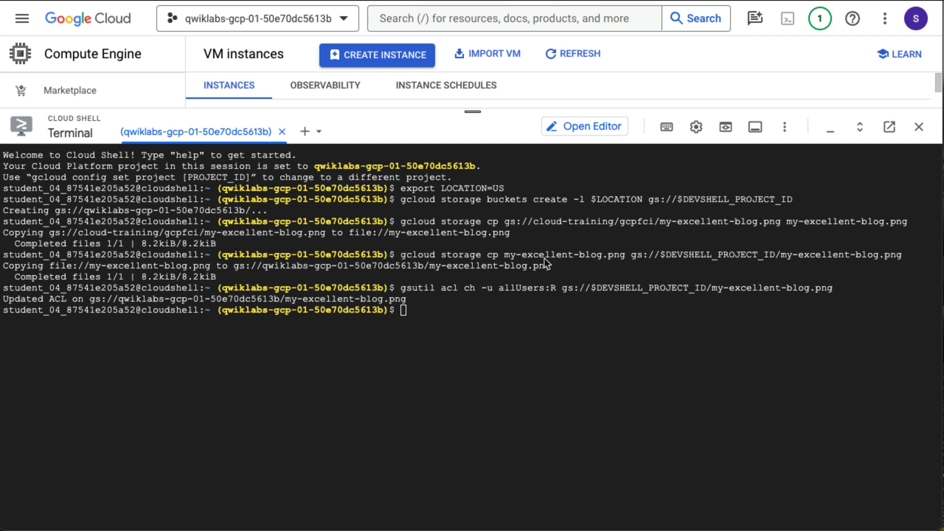
# - Go to Cloud Storage Buckets, shrink the terminal, and open the project's bucket
pyautogui.click(22, 20)
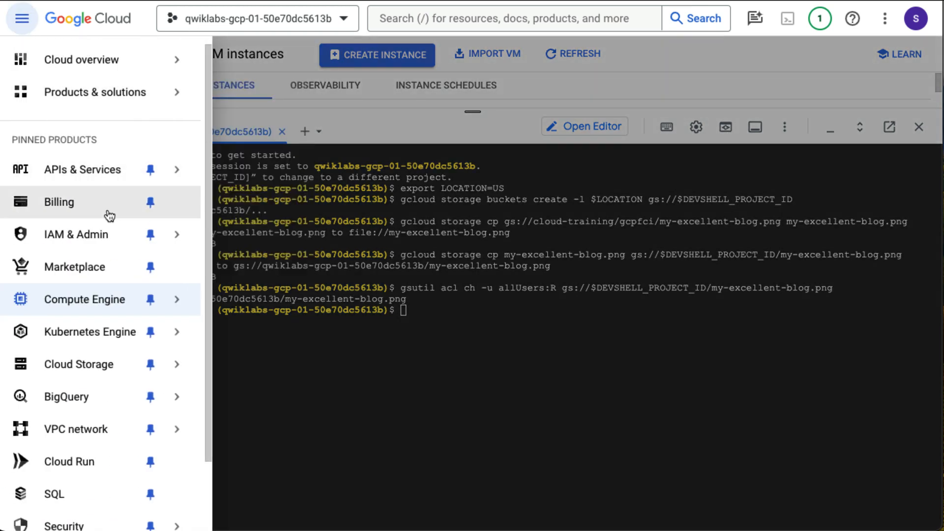
pyautogui.scroll(-2, 119, 295)
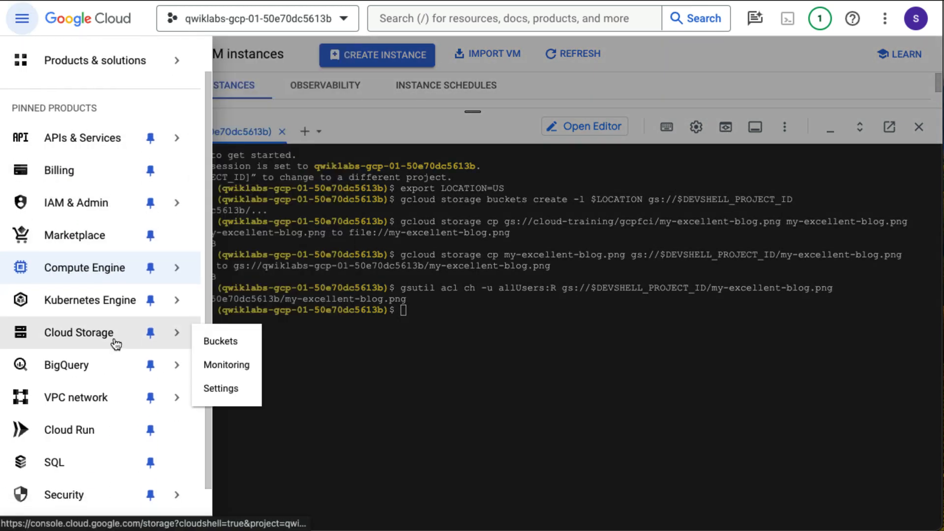
pyautogui.click(119, 337)
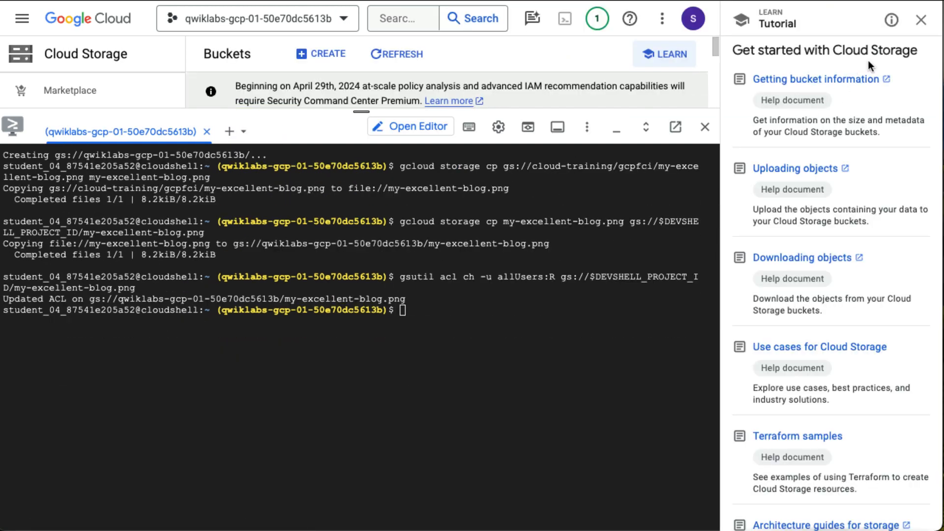
pyautogui.click(921, 19)
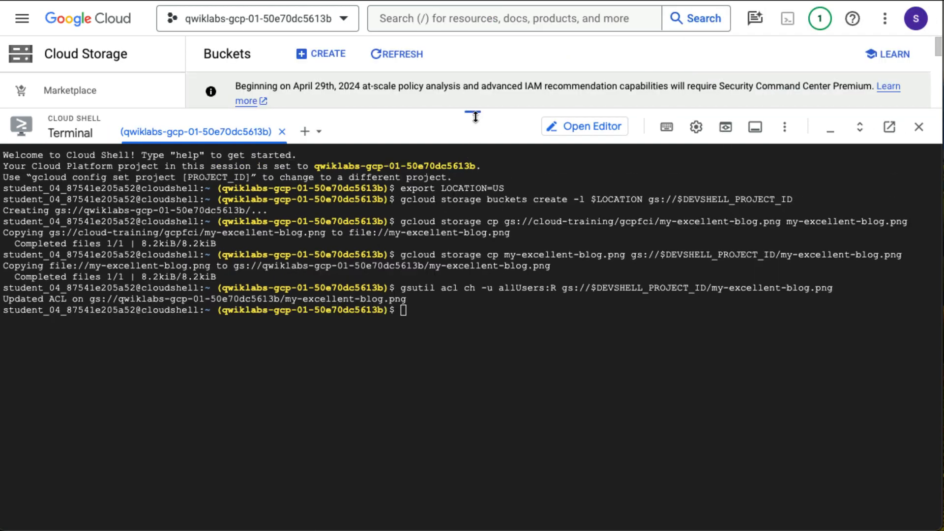
pyautogui.moveTo(475, 117); pyautogui.dragTo(494, 476)
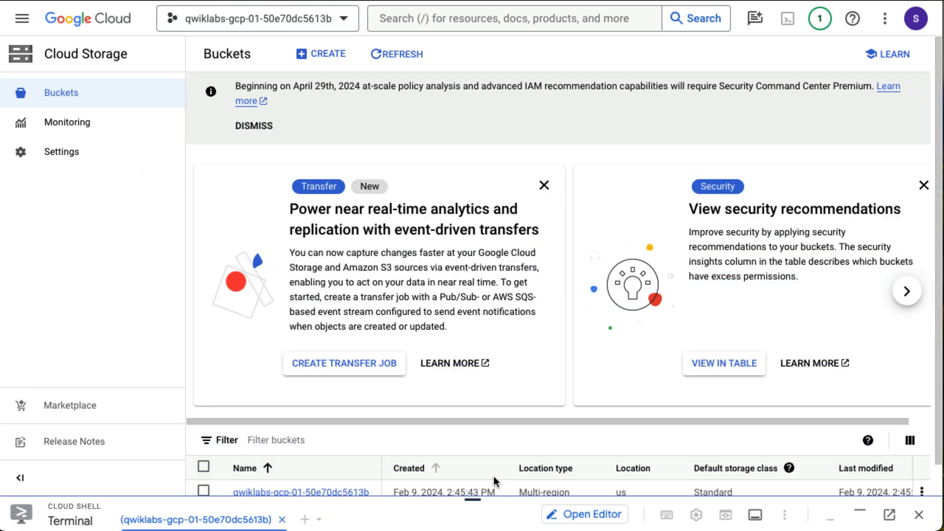
pyautogui.scroll(-1, 458, 346)
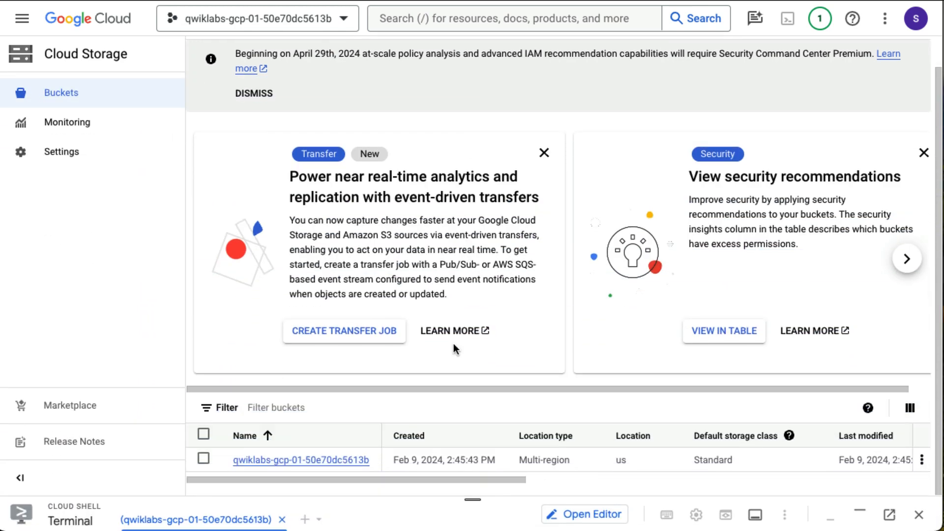
pyautogui.click(330, 460)
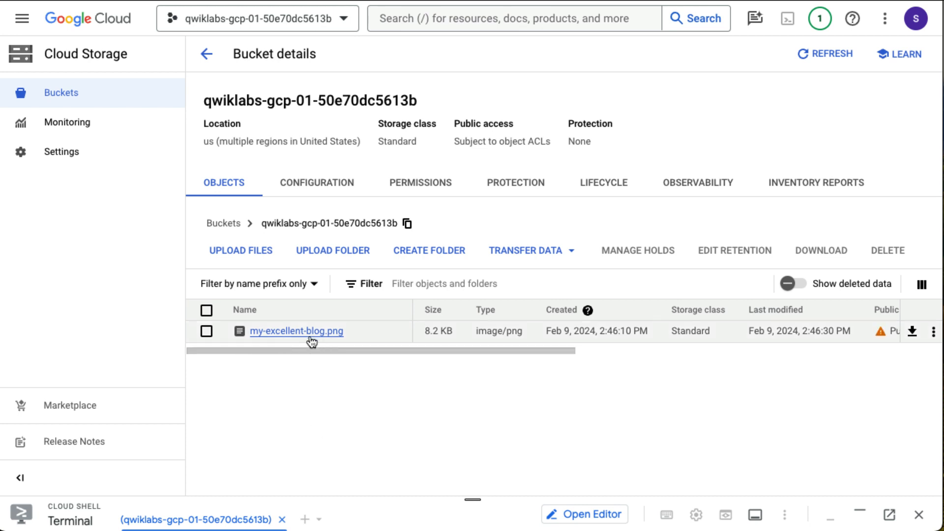
# - Open my-excellent-blog.png's details and view its public URL showing the banner
pyautogui.click(312, 339)
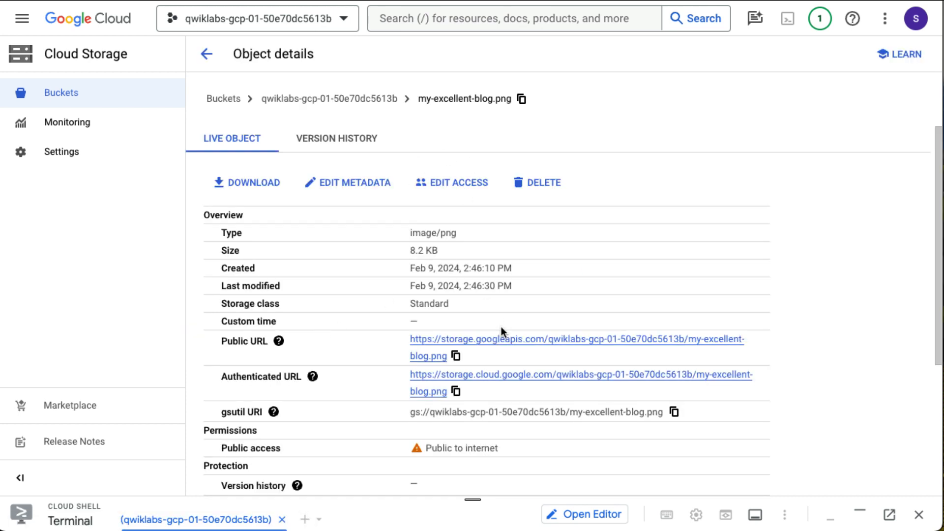
pyautogui.scroll(-1, 500, 328)
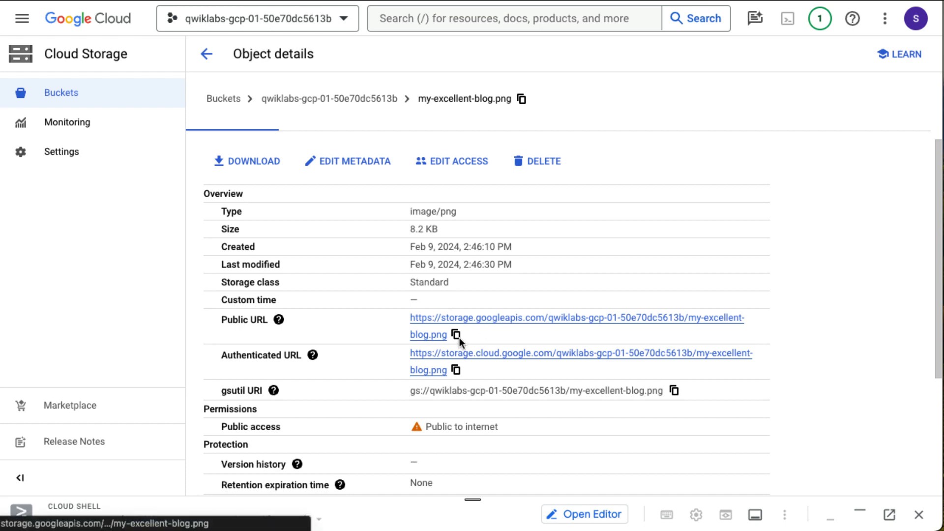
pyautogui.click(492, 322)
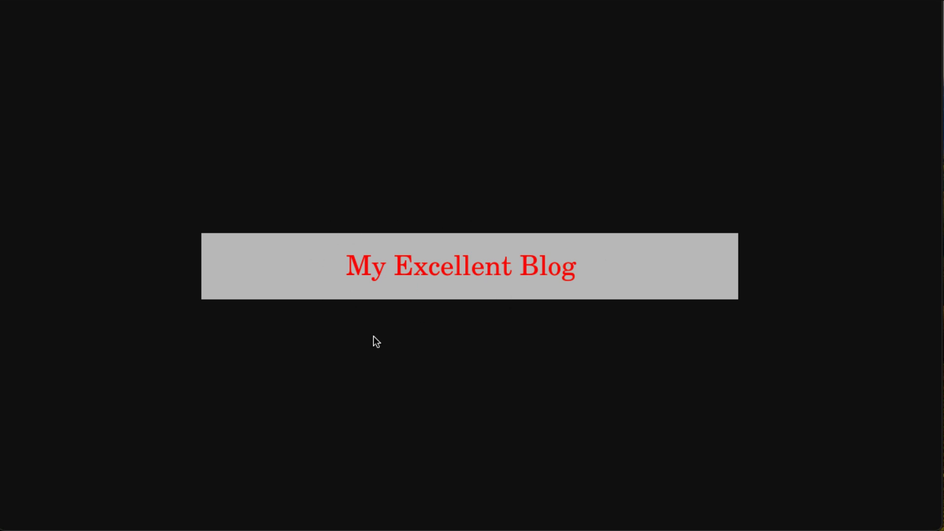
pyautogui.press('super+w')
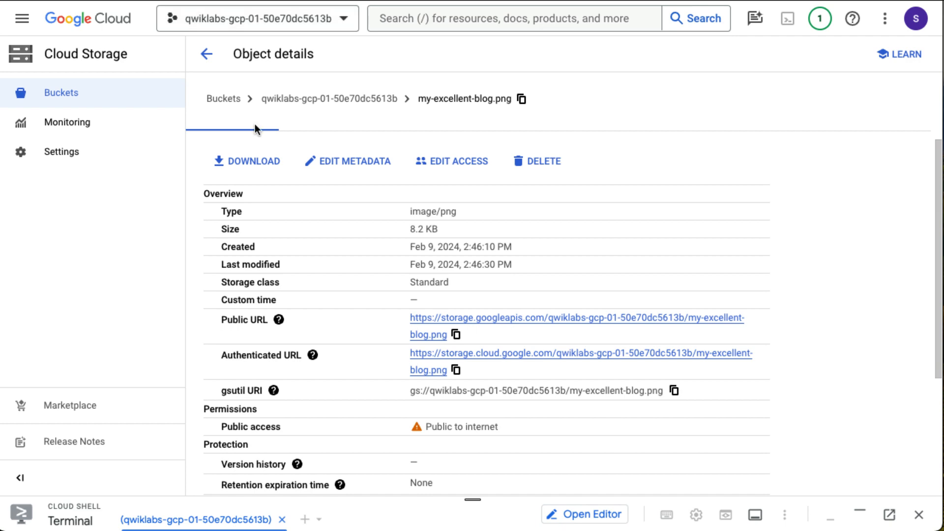
pyautogui.click(22, 18)
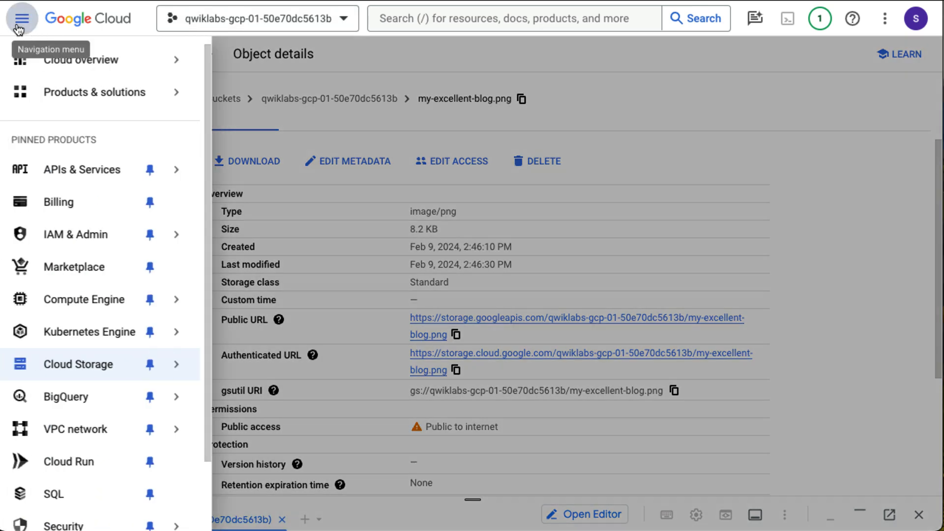
# - Go to Cloud SQL, start a new instance, and choose the MySQL engine
pyautogui.scroll(-1, 69, 252)
pyautogui.scroll(-2, 70, 253)
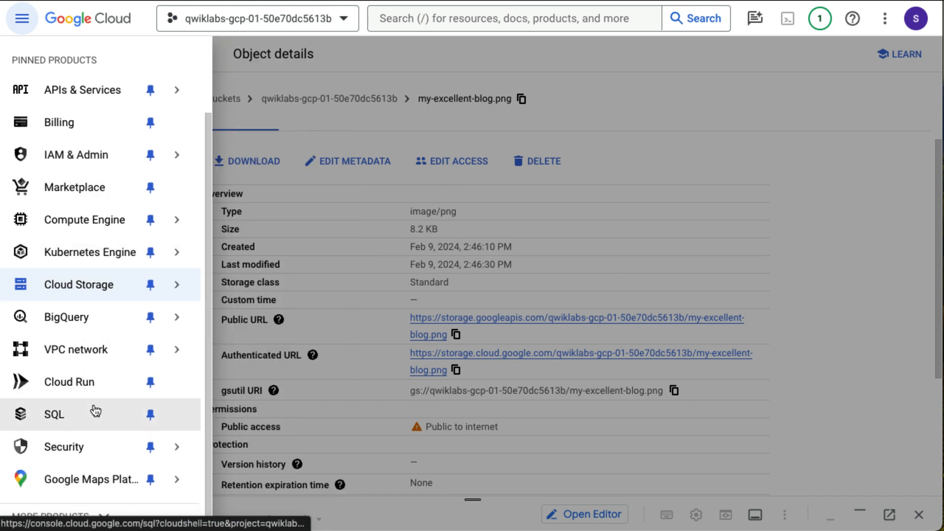
pyautogui.click(96, 411)
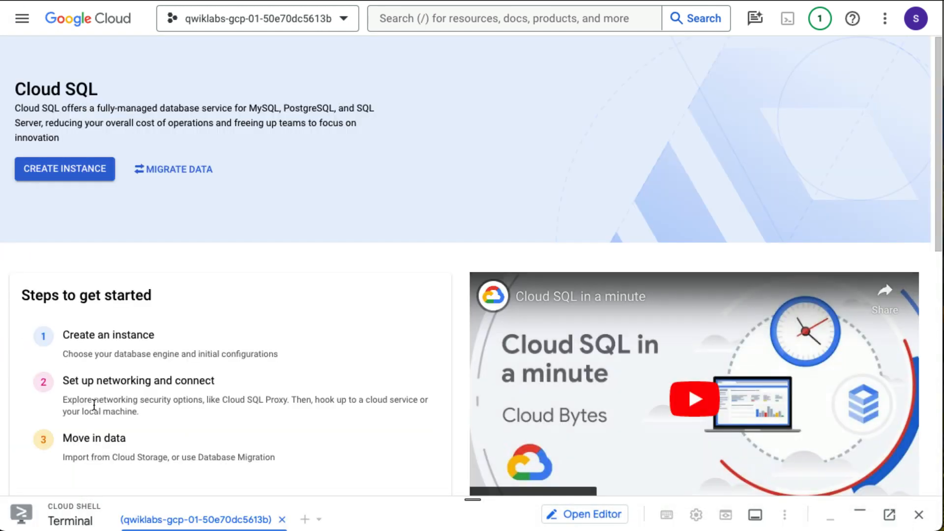
pyautogui.click(74, 183)
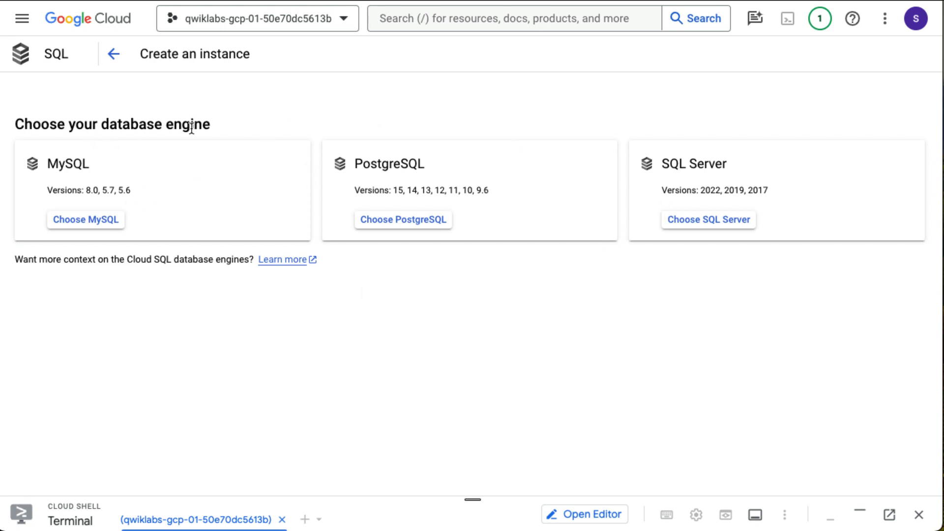
pyautogui.click(95, 230)
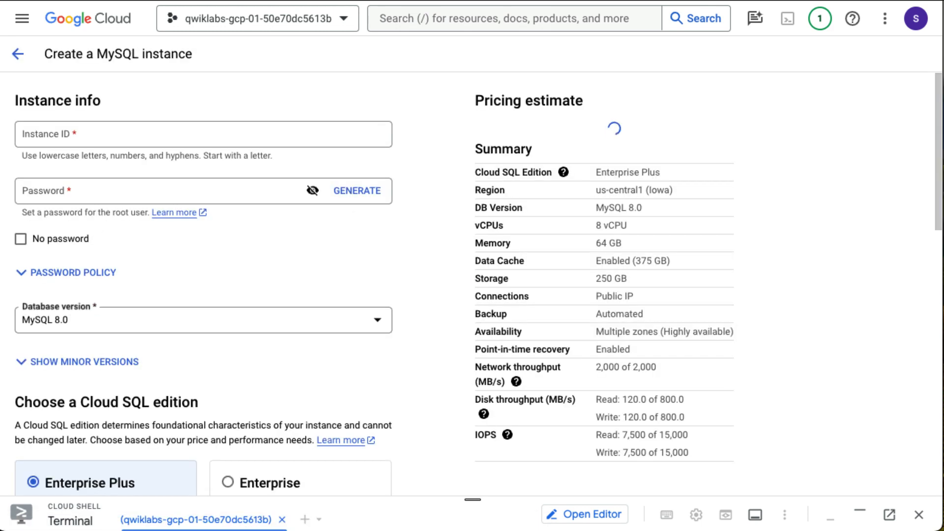
# - Name the instance blog-db and enter a root password, revealed in plain text
pyautogui.click(122, 140)
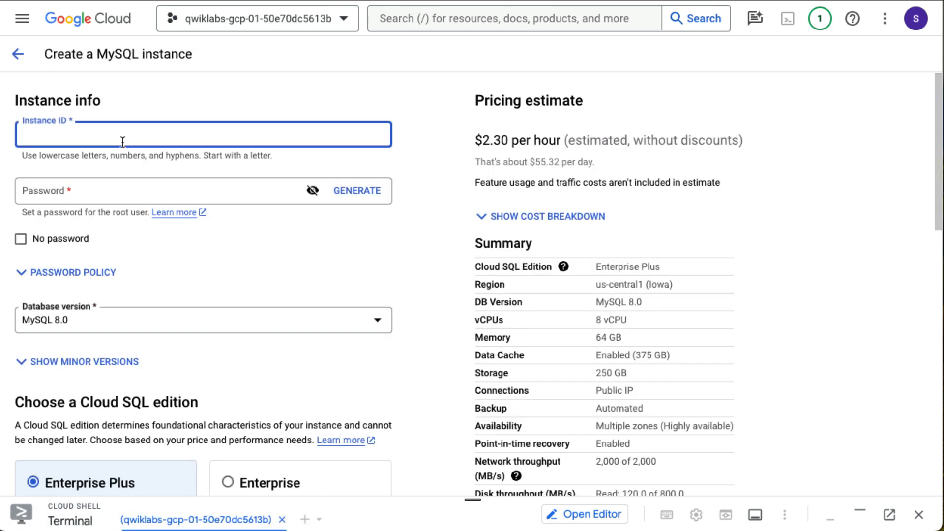
pyautogui.write('blog-db')
pyautogui.press('Tab')
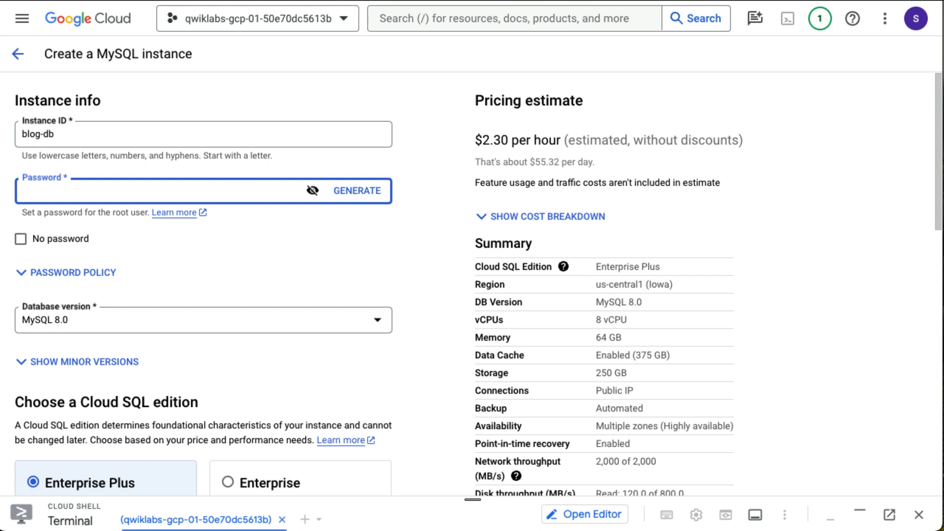
pyautogui.write('•')
pyautogui.click(319, 190)
pyautogui.write('@$$w0rd')
# - Choose the Enterprise edition with the Sandbox preset
pyautogui.scroll(-5, 365, 309)
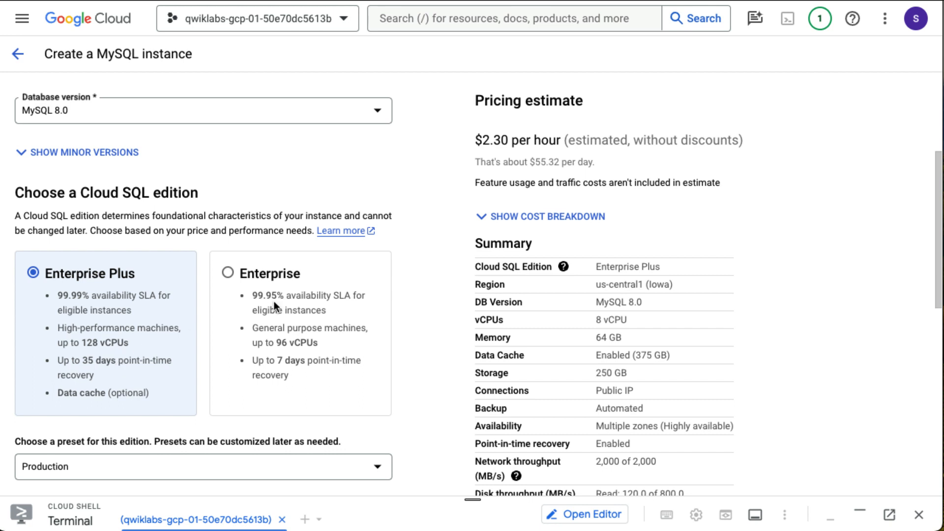
pyautogui.click(229, 274)
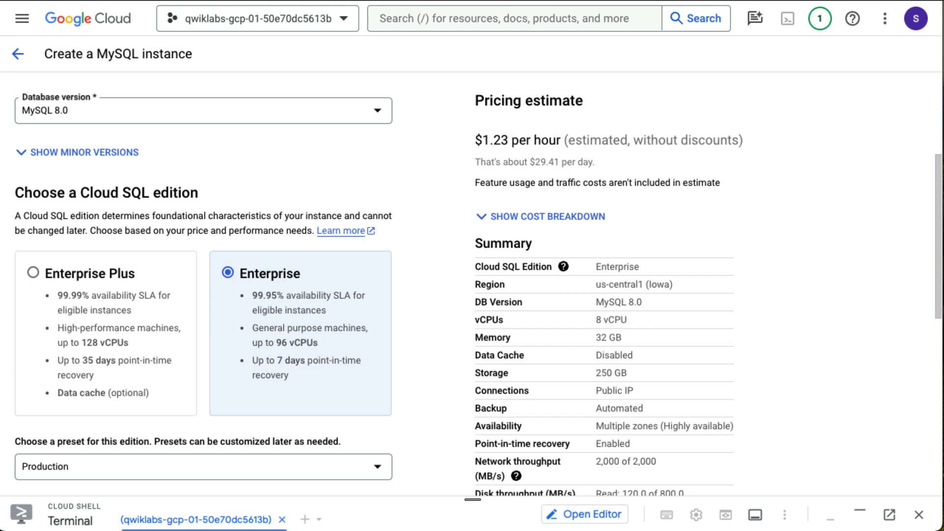
pyautogui.scroll(-3, 288, 379)
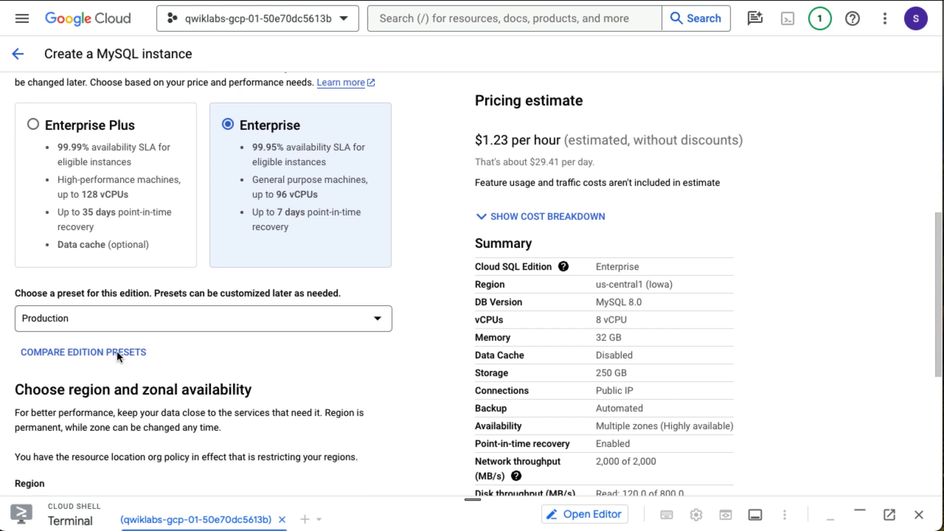
pyautogui.click(106, 329)
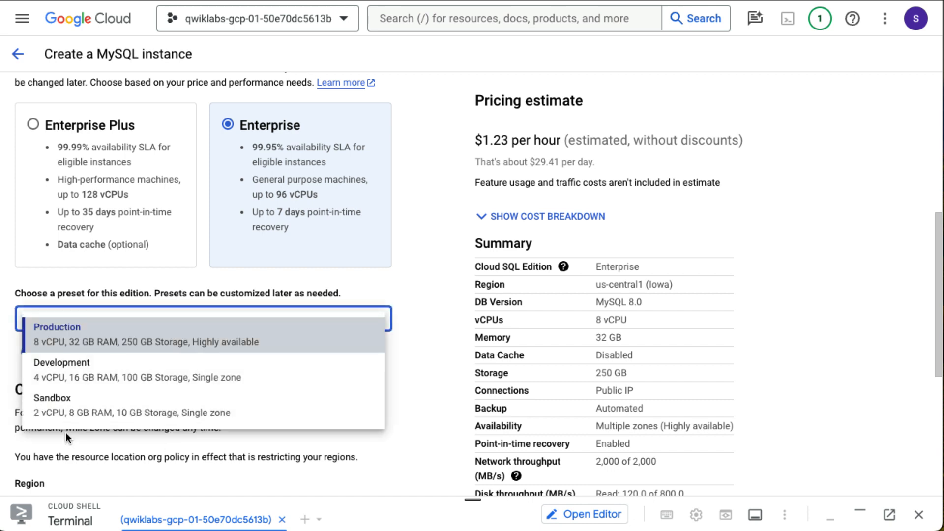
pyautogui.click(83, 417)
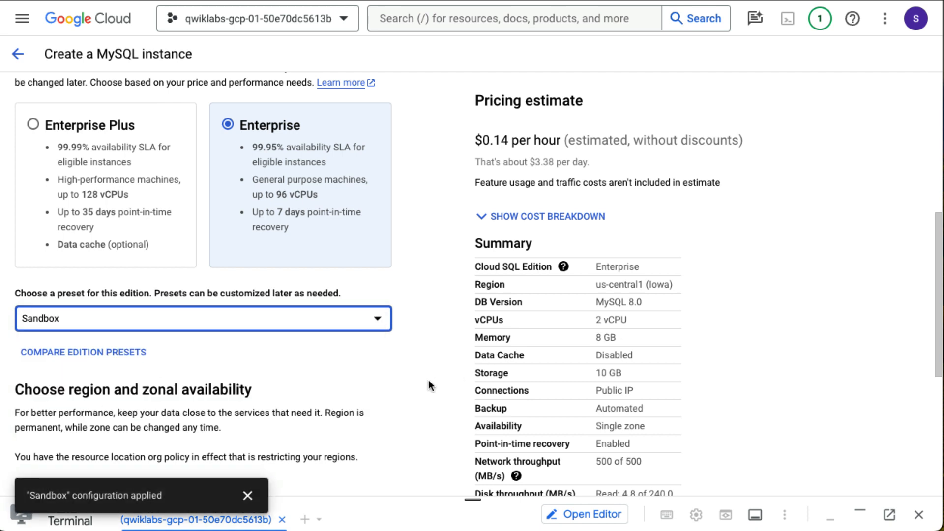
# - Expand the hourly cost breakdown to review the $0.14 per hour estimate
pyautogui.scroll(-3, 429, 384)
pyautogui.scroll(-5, 429, 386)
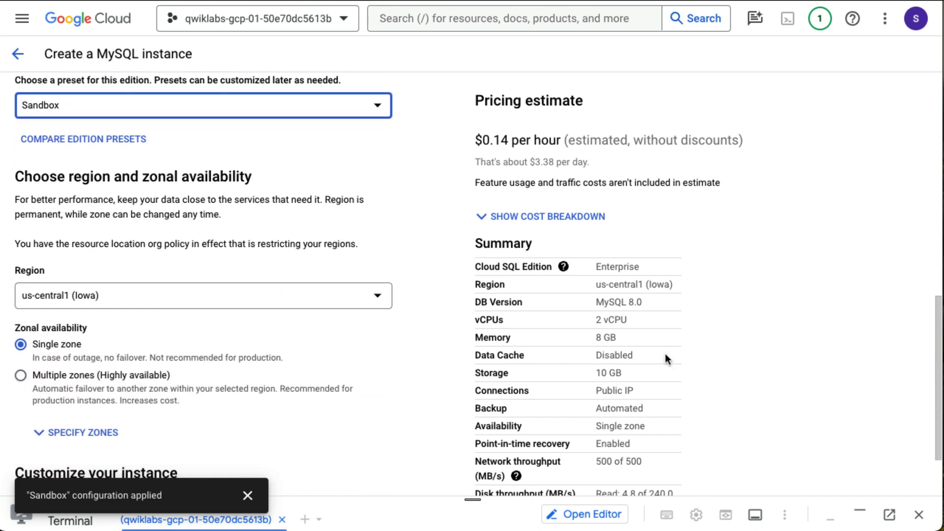
pyautogui.scroll(-3, 683, 355)
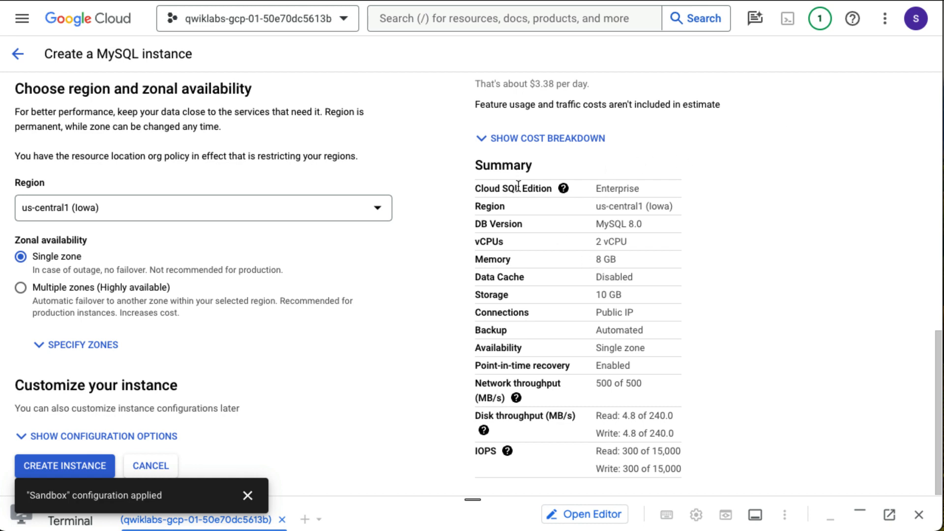
pyautogui.click(518, 140)
pyautogui.scroll(2, 636, 242)
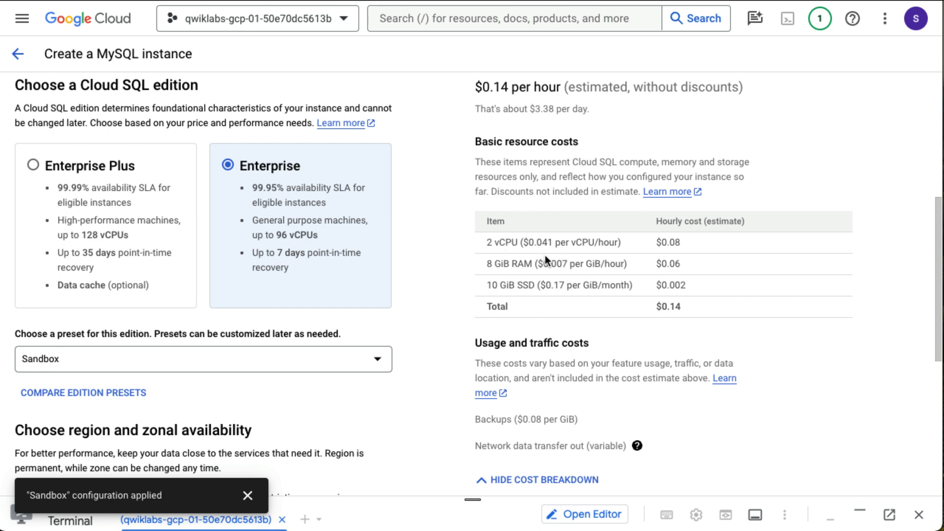
pyautogui.scroll(1, 649, 275)
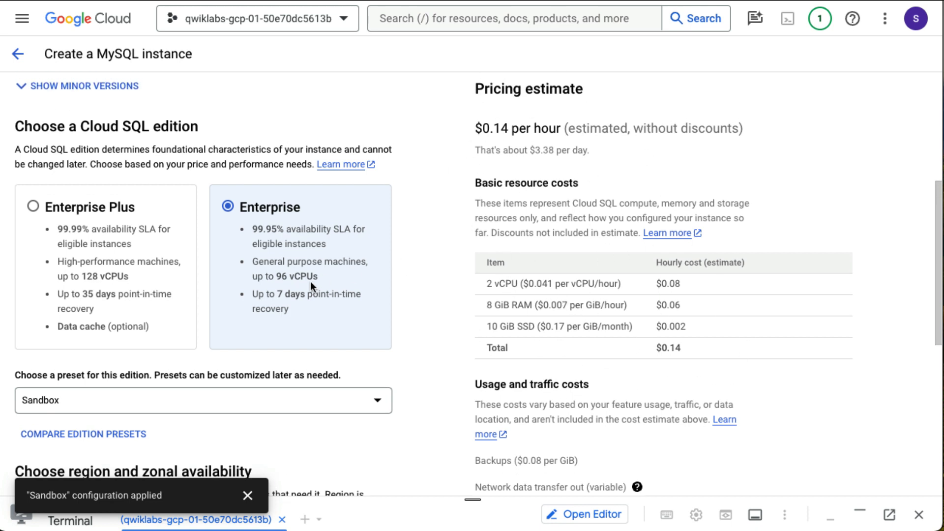
pyautogui.scroll(-8, 311, 284)
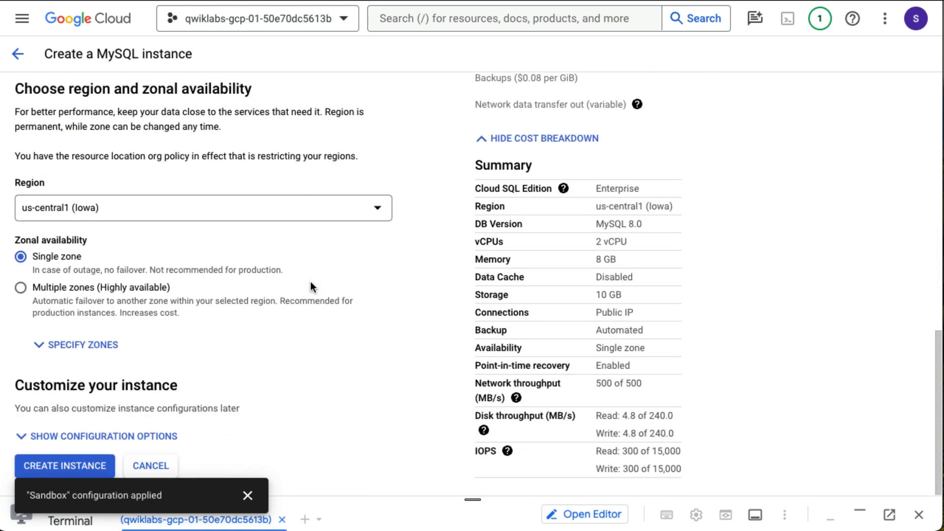
# - Create the blog-db instance, then open its Users list and the add-user form
pyautogui.click(75, 462)
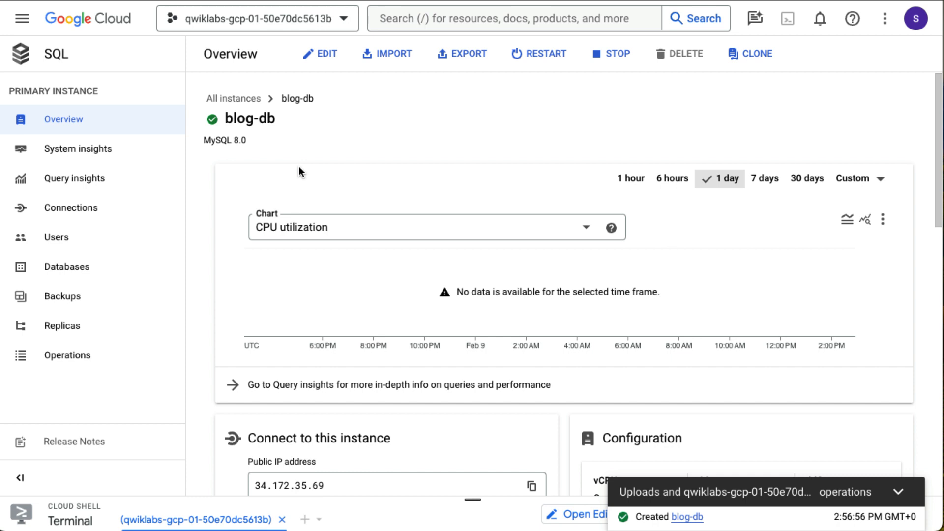
pyautogui.click(62, 243)
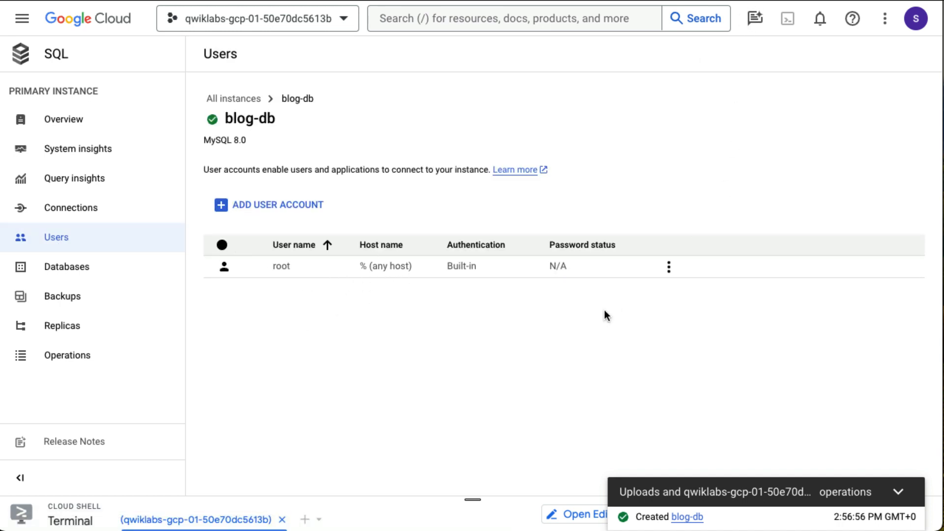
pyautogui.click(306, 207)
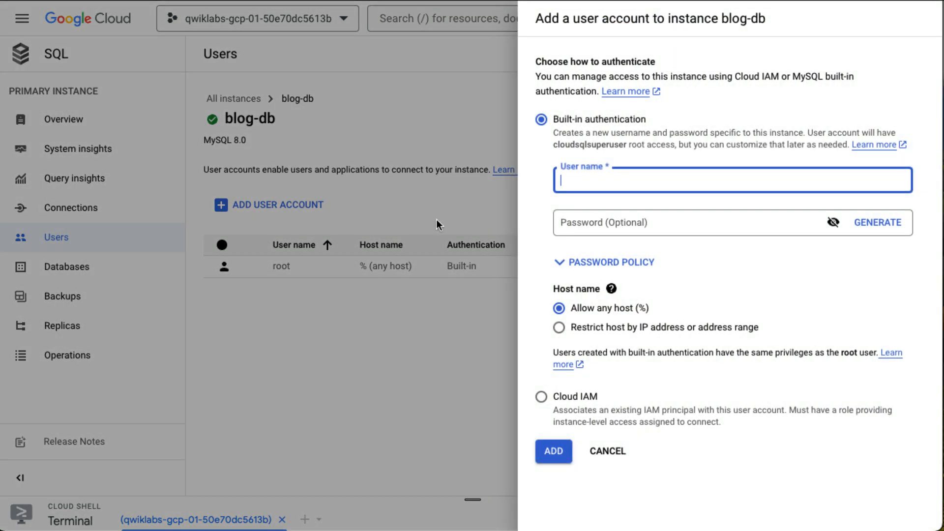
# - Add a built-in user blogdbuser with its password to blog-db
pyautogui.write('blogdbuser')
pyautogui.press('Tab')
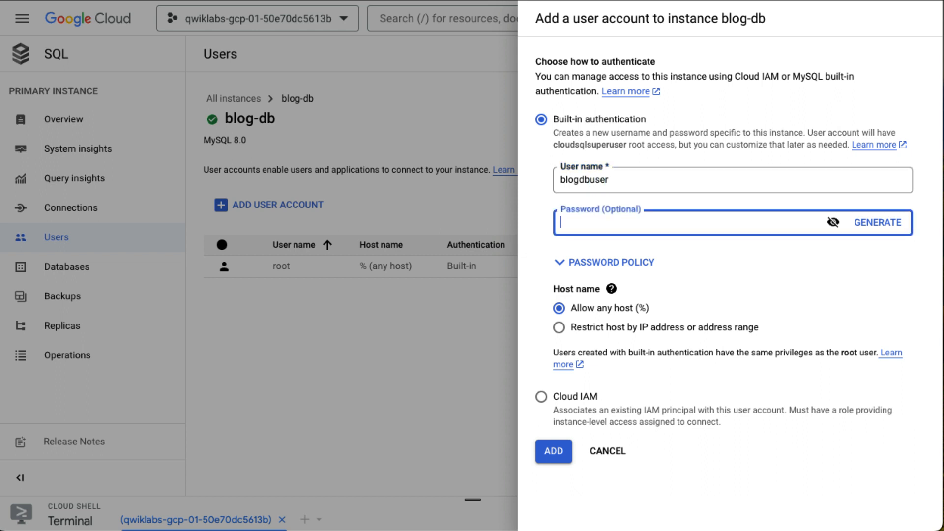
pyautogui.click(834, 222)
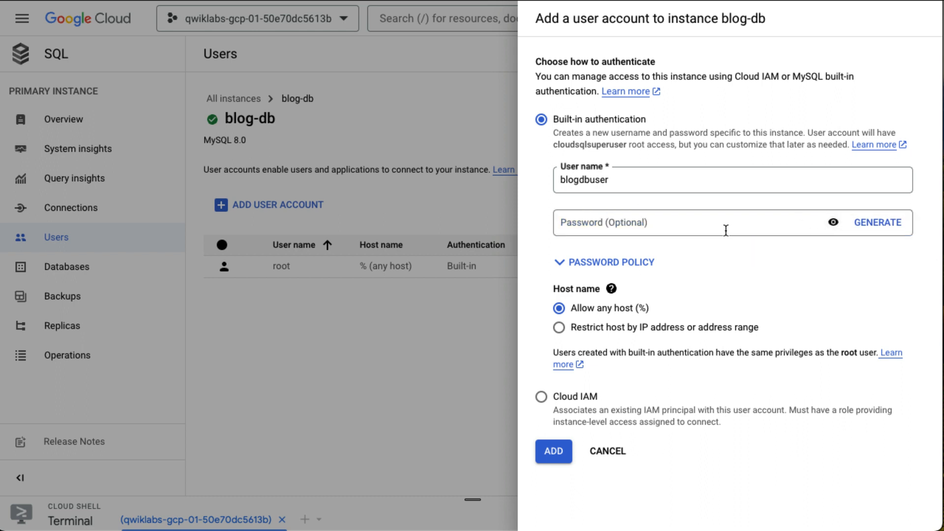
pyautogui.click(726, 230)
pyautogui.write('p')
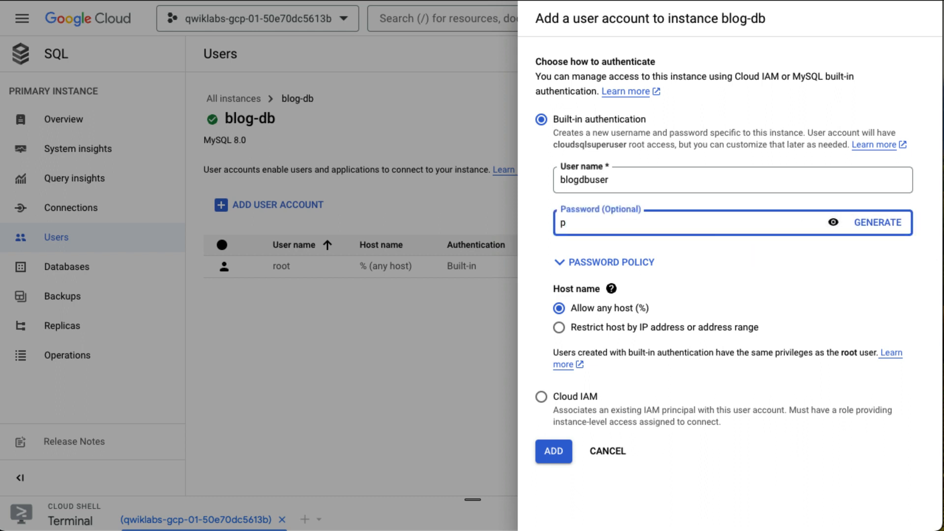
pyautogui.write('@$$w0rd')
pyautogui.click(565, 453)
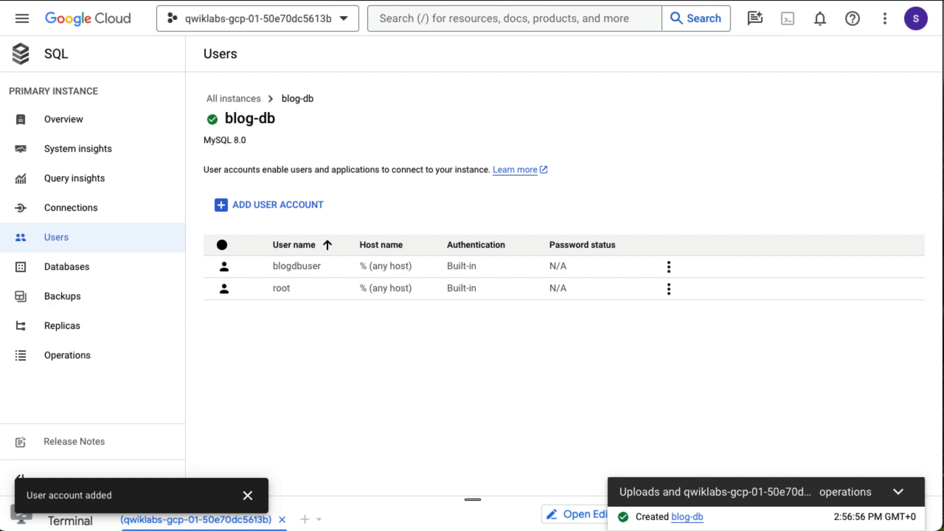
# - Open blog-db's Connections page on the Networking tab
pyautogui.click(62, 212)
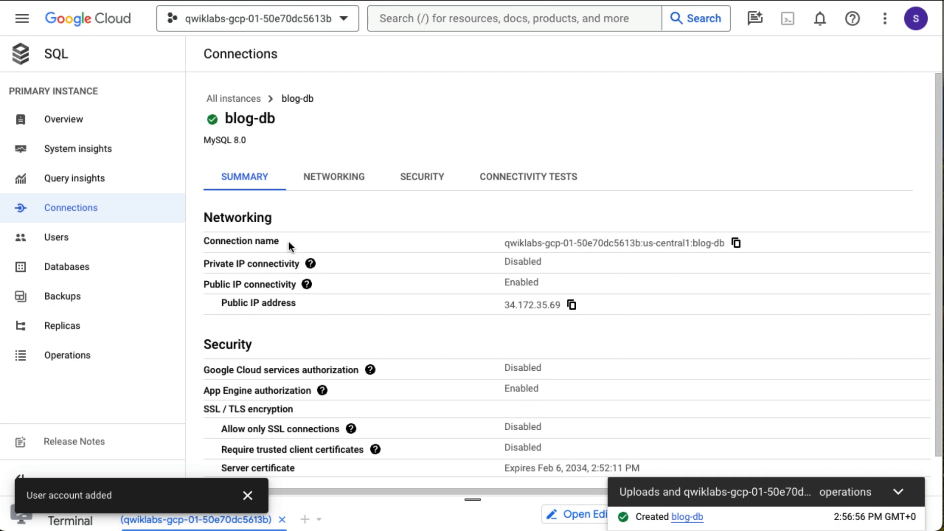
pyautogui.scroll(-1, 288, 244)
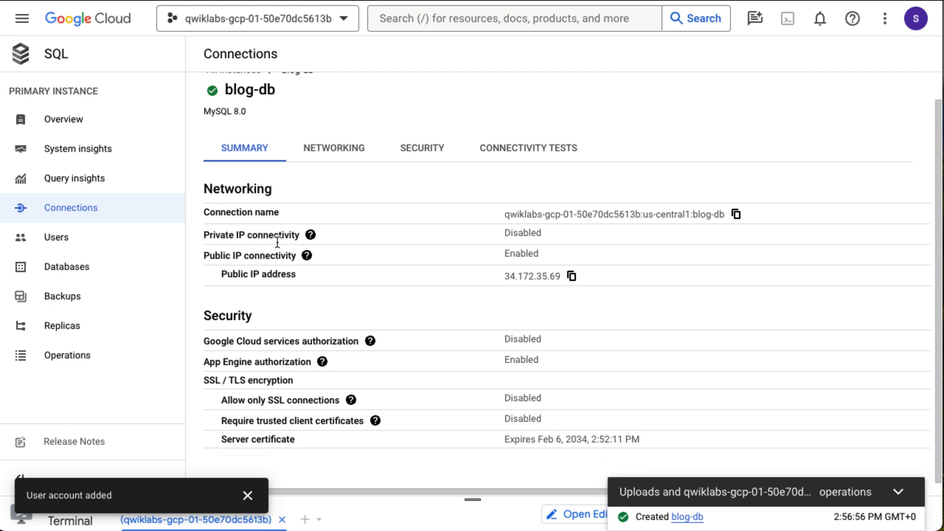
pyautogui.click(358, 146)
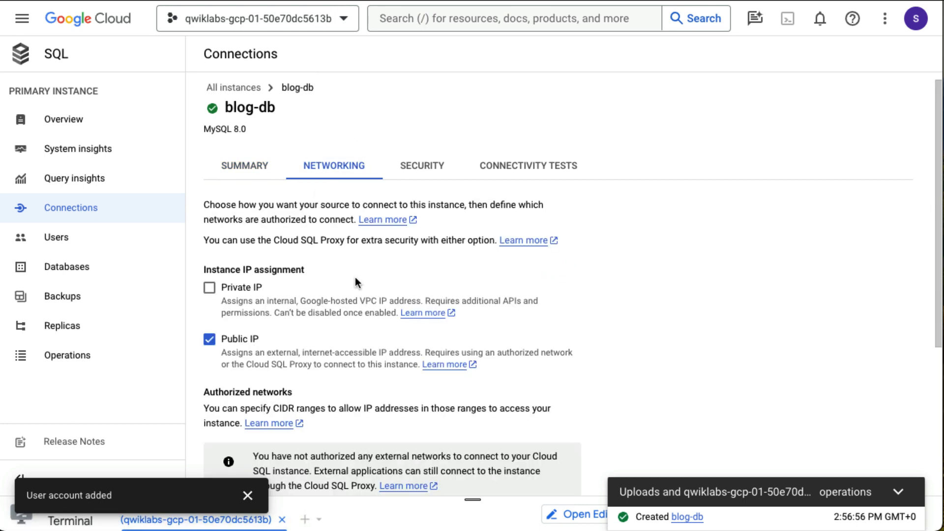
pyautogui.scroll(-5, 355, 276)
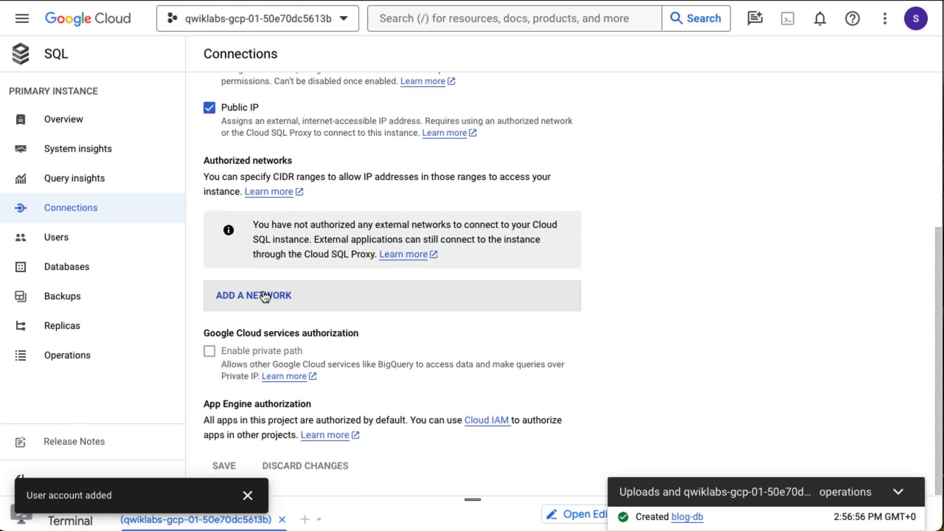
# - Add a new authorized network entry named 'web frontend'
pyautogui.click(265, 297)
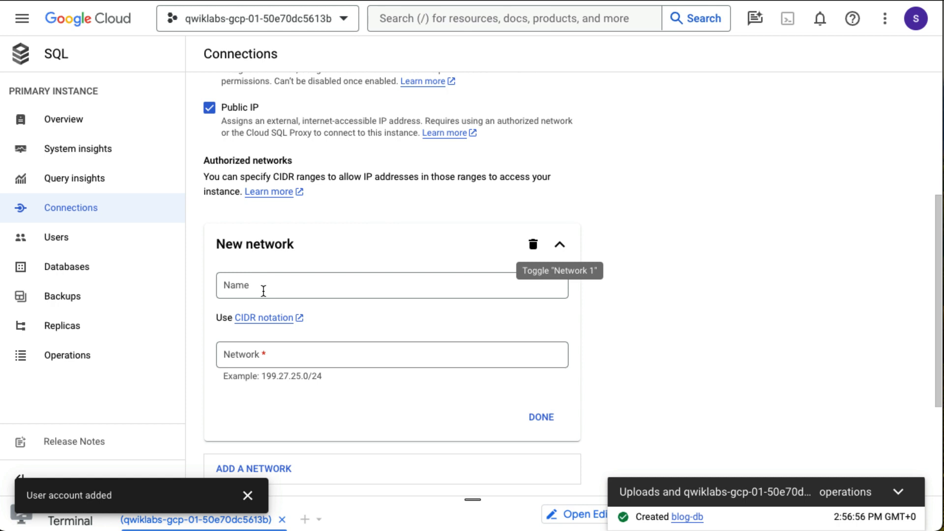
pyautogui.click(264, 291)
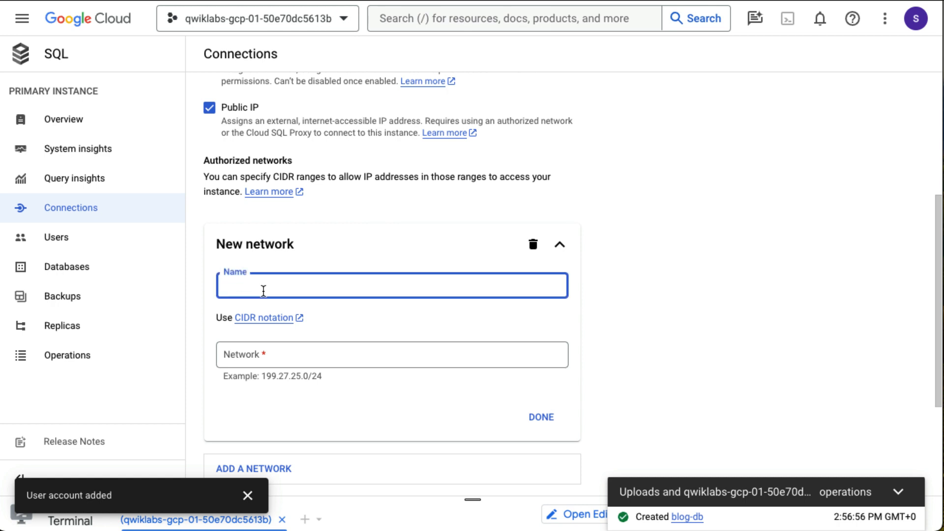
pyautogui.write('web front en')
pyautogui.press('BackSpace')
pyautogui.press('BackSpace')
pyautogui.press('BackSpace')
pyautogui.write('end')
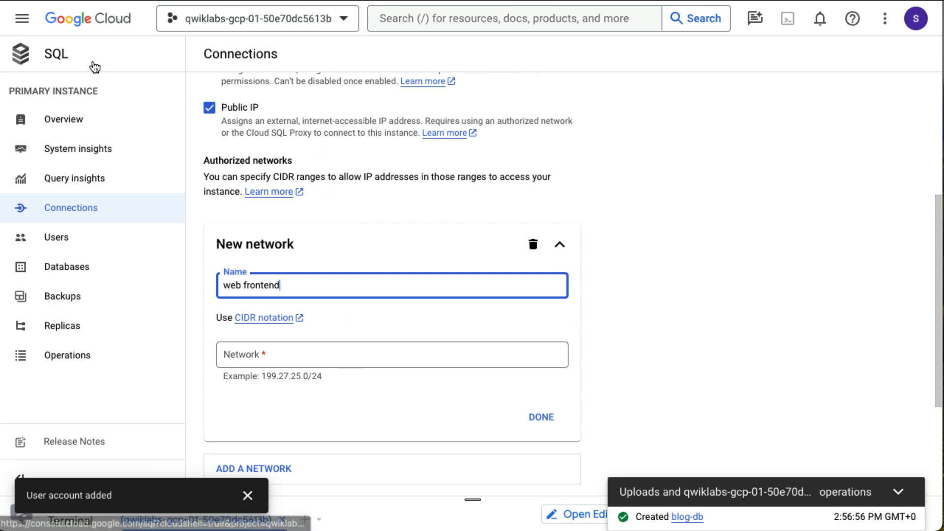
pyautogui.click(22, 19)
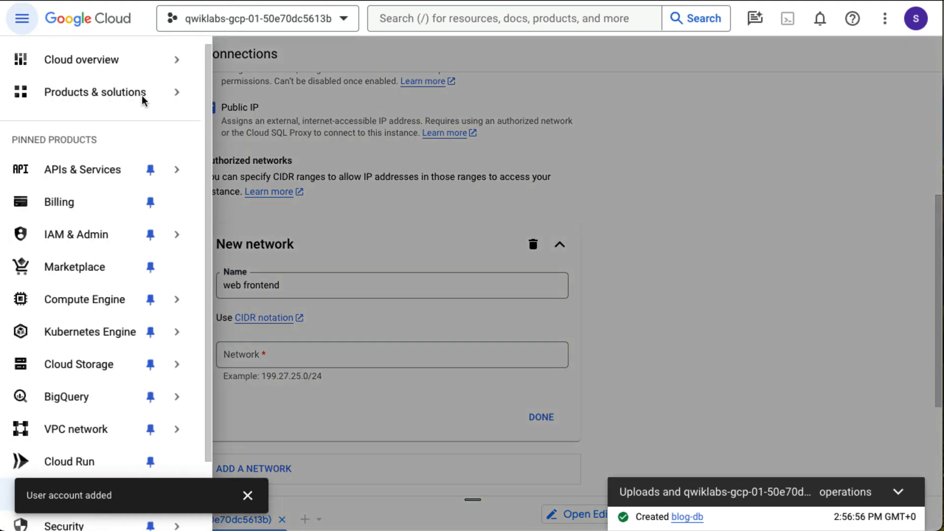
# - Go to the VM instances list and copy bloghost's external IP address
pyautogui.moveTo(115, 309)
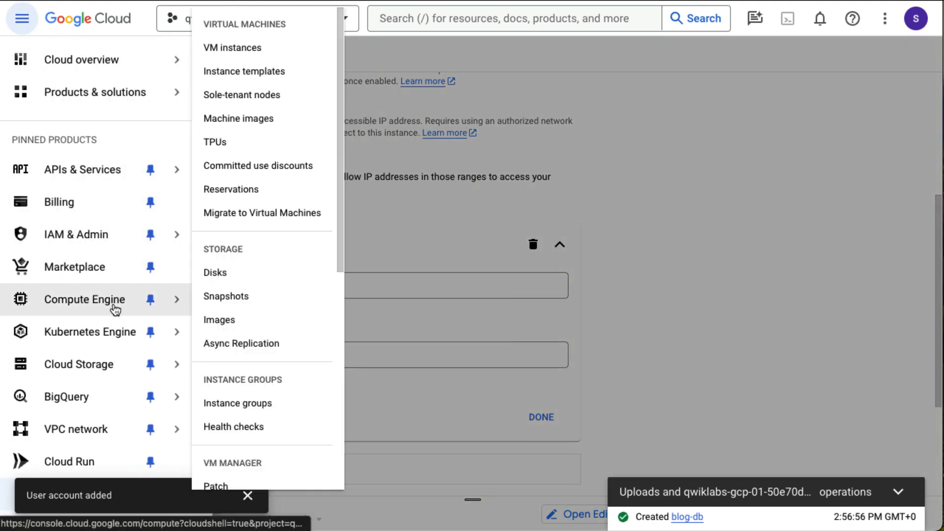
pyautogui.click(247, 53)
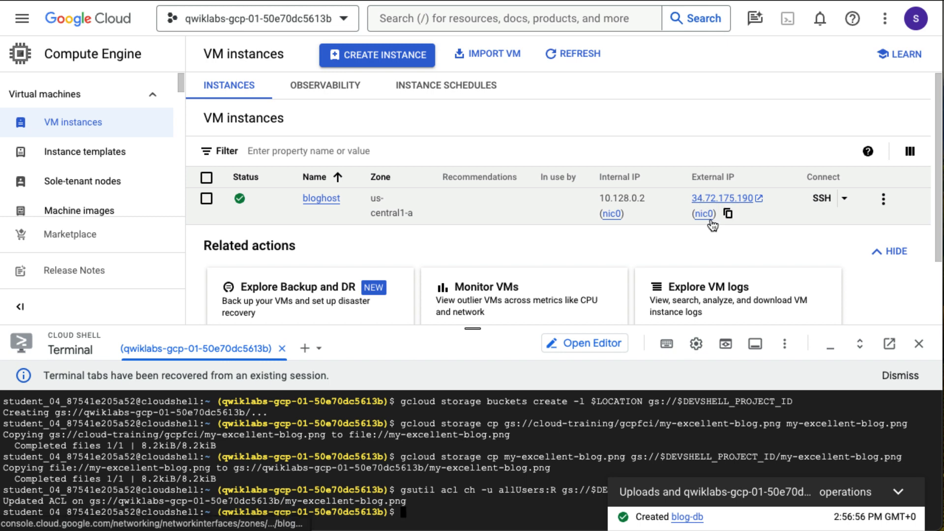
pyautogui.click(728, 216)
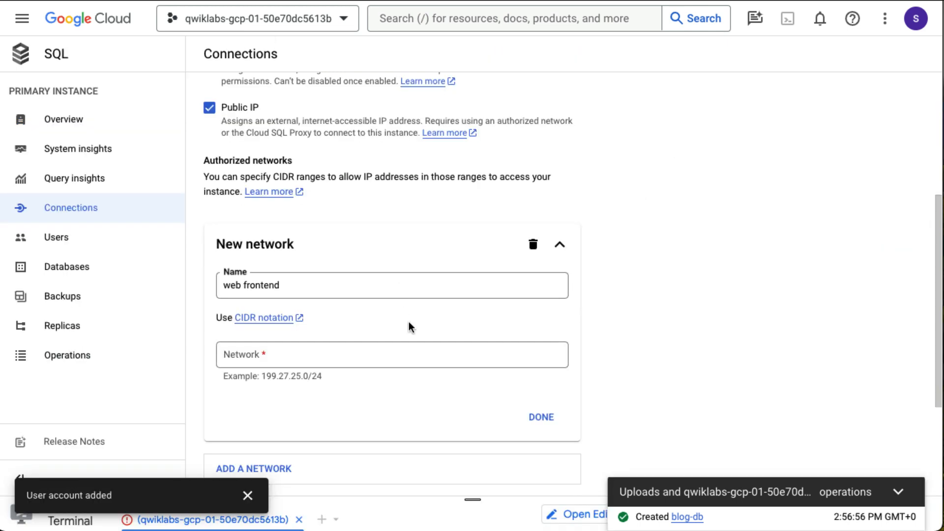
# - Set the web frontend network range to 34.72.175.190/32 and save it
pyautogui.click(369, 350)
pyautogui.hotkey('ctrl', 'v')
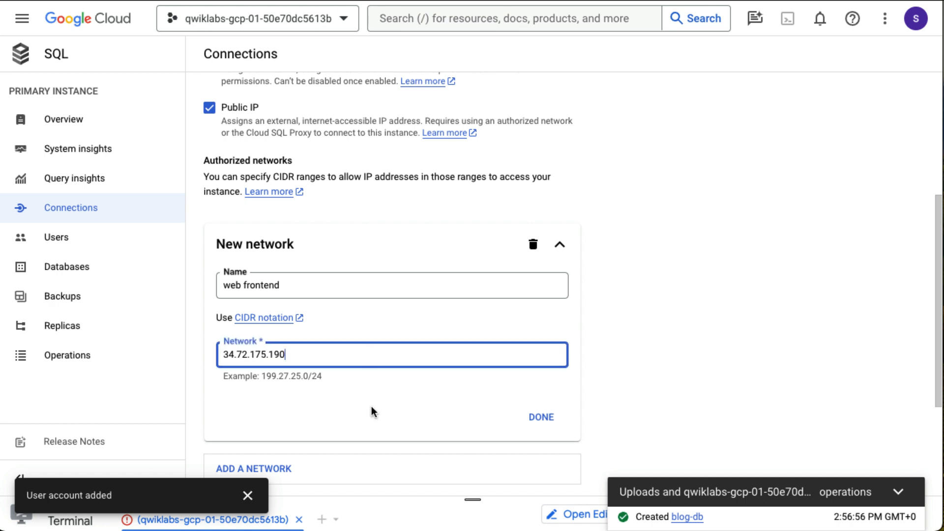
pyautogui.write('/32')
pyautogui.click(541, 417)
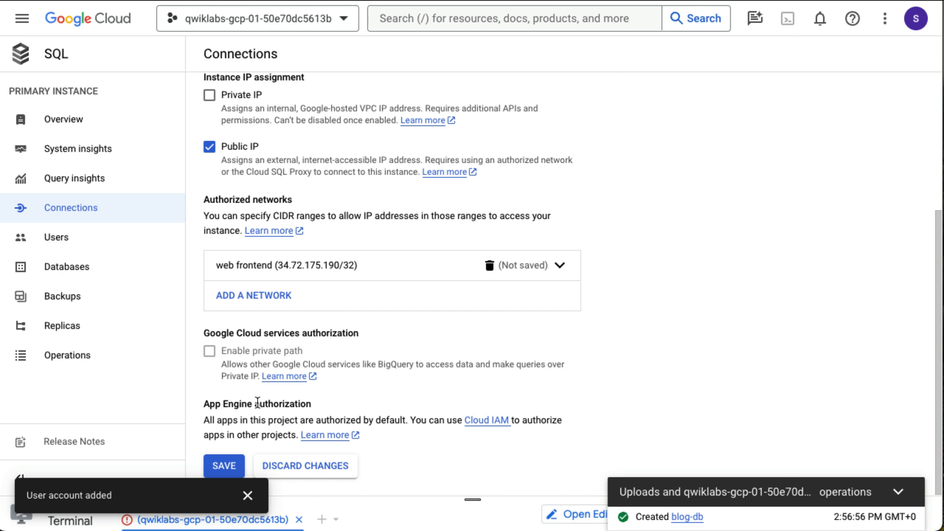
pyautogui.click(237, 460)
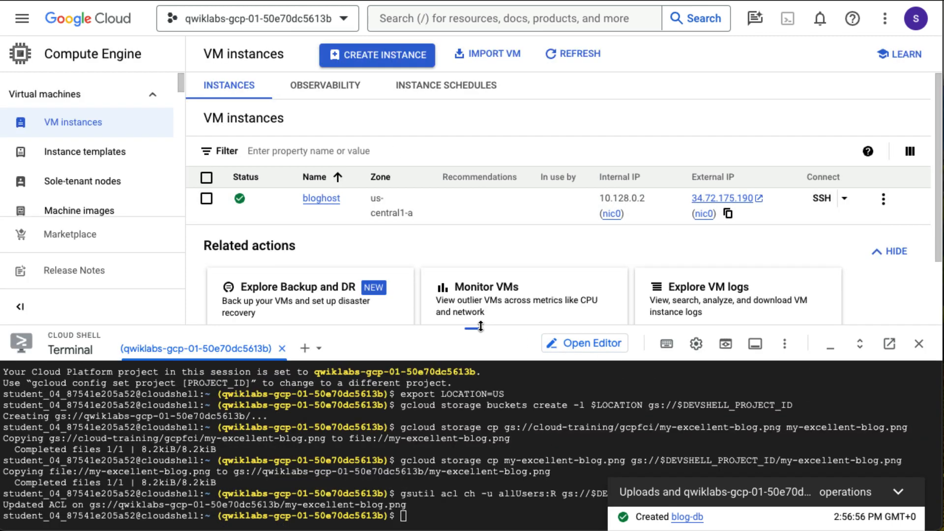
# - Open an SSH-in-browser session to bloghost and enlarge it to full screen
pyautogui.moveTo(481, 327); pyautogui.dragTo(491, 489)
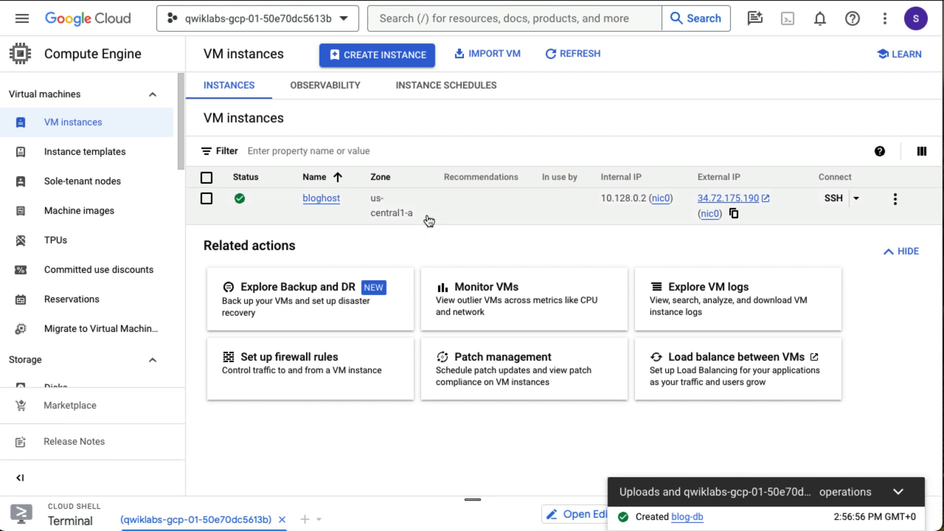
pyautogui.click(837, 204)
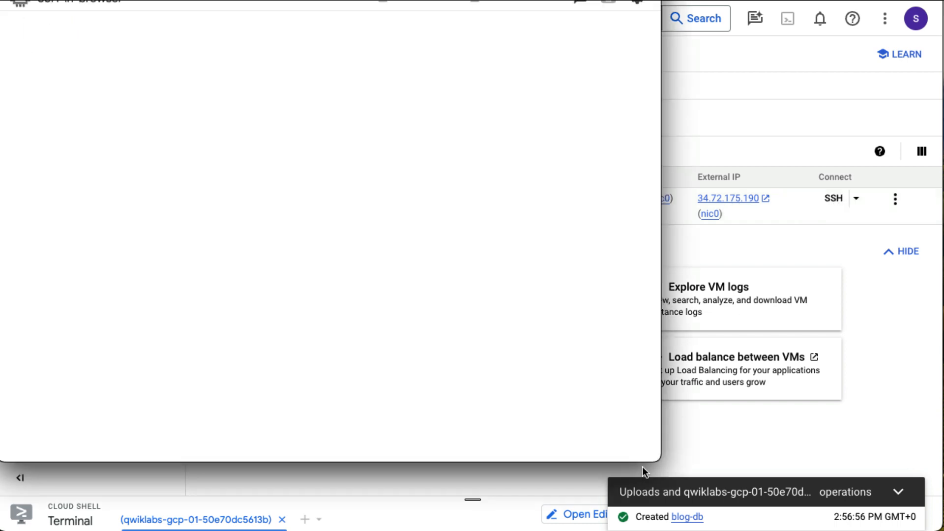
pyautogui.moveTo(656, 459); pyautogui.dragTo(935, 527)
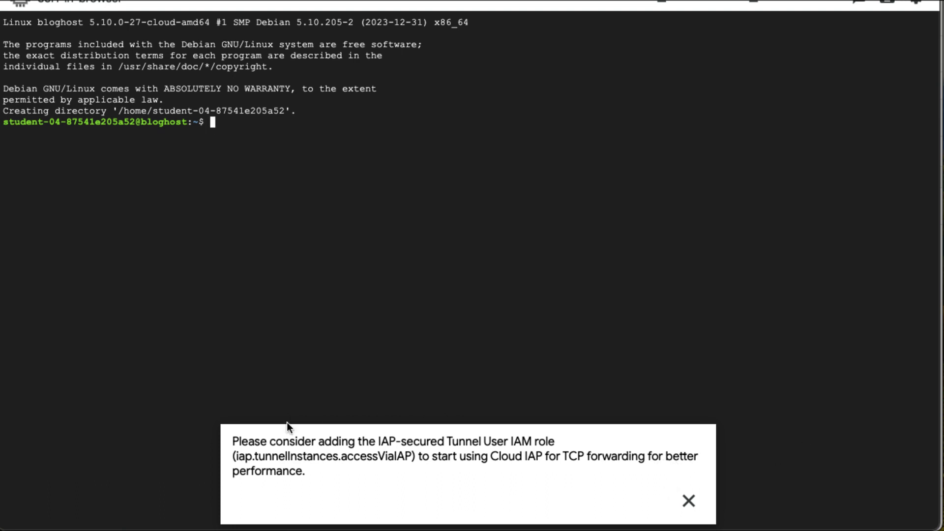
# - Change into /var/www/html and list its files with ls -la
pyautogui.write('cd /var/www/html')
pyautogui.press('Return')
pyautogui.write('ls la')
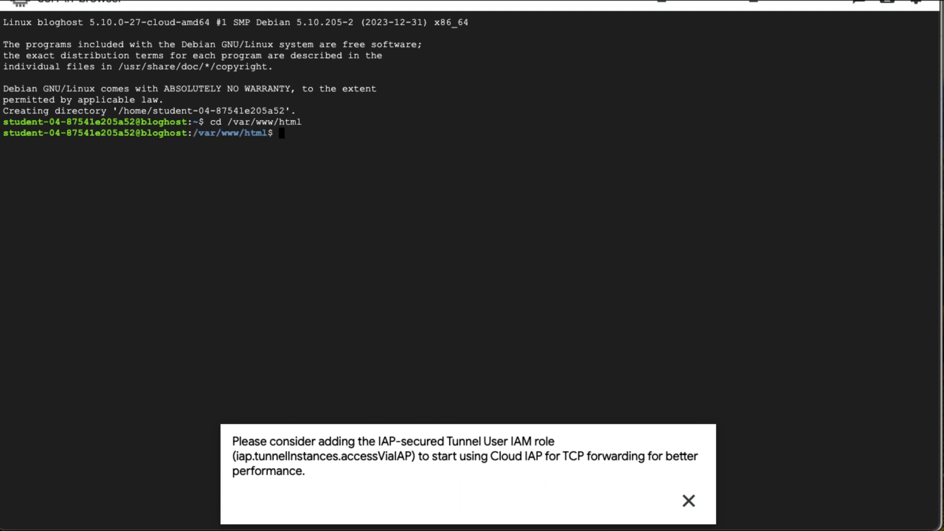
pyautogui.press('Return')
pyautogui.write('ls -la')
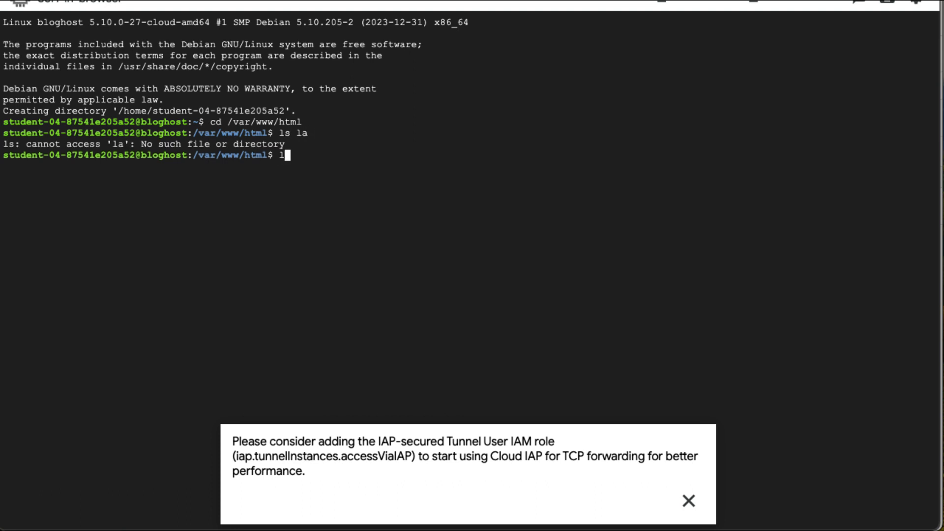
pyautogui.press('Return')
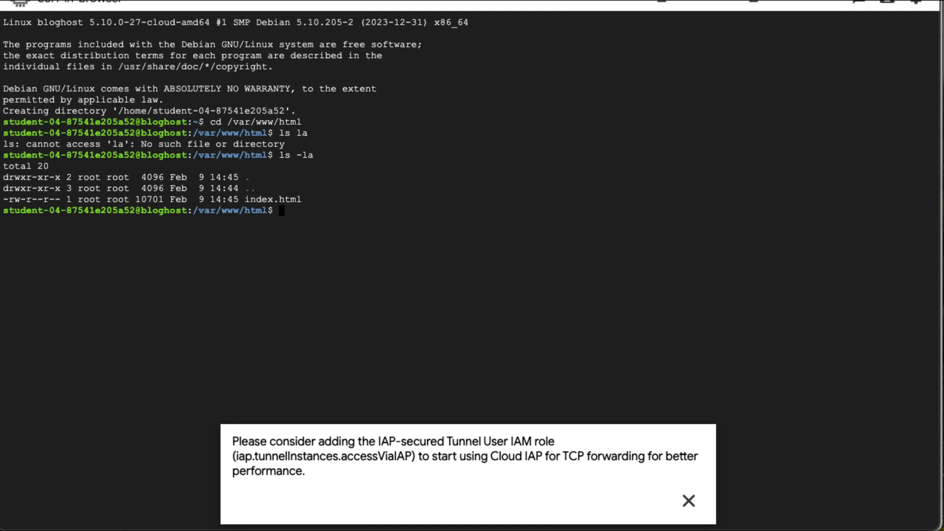
# - Open a new index.php in vim with sudo
pyautogui.write('sudo')
pyautogui.write('vim index.php')
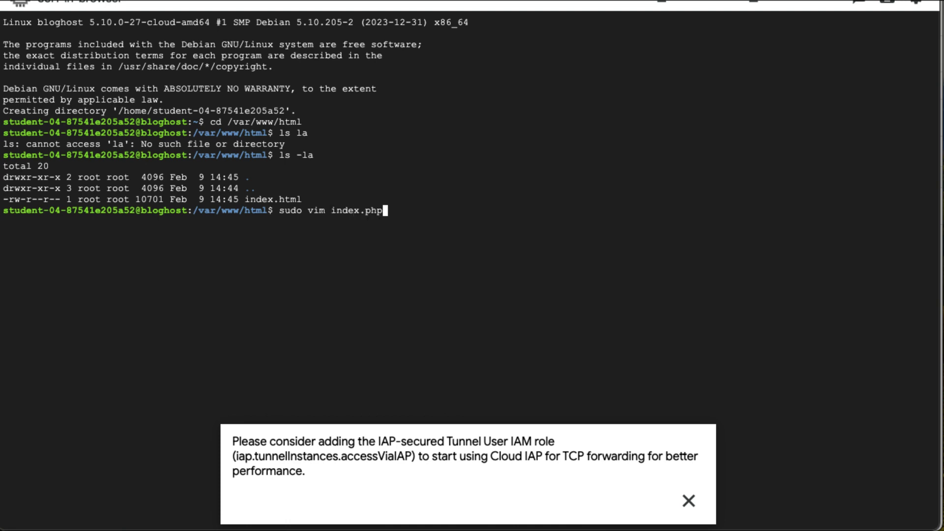
pyautogui.press('Return')
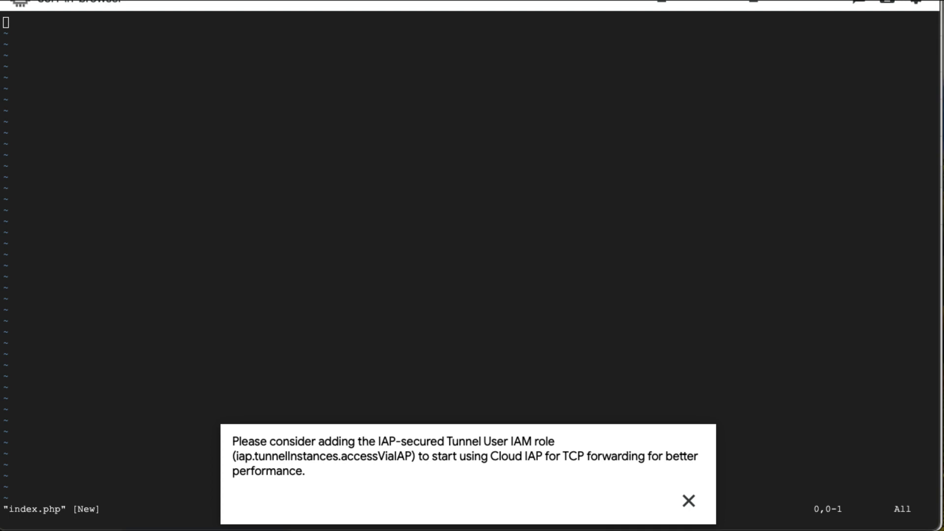
# - Paste the PHP database-connection test page into index.php and save with :wq
pyautogui.press('i')
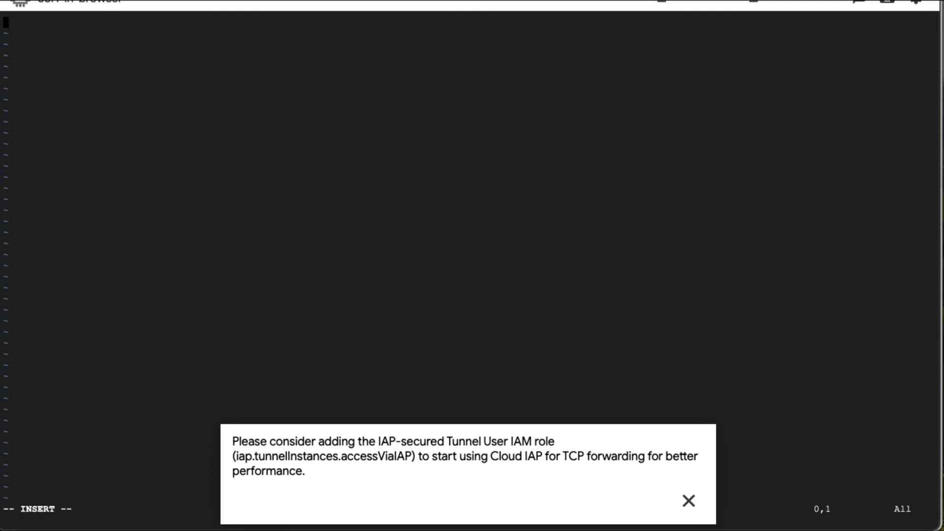
pyautogui.hotkey('ctrl', 'v')
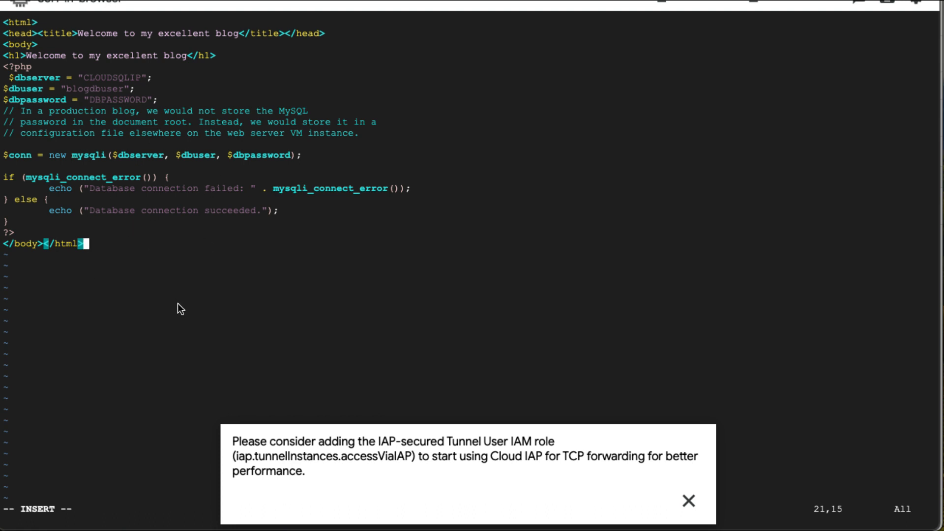
pyautogui.press('Escape')
pyautogui.write(':wq')
pyautogui.press('Return')
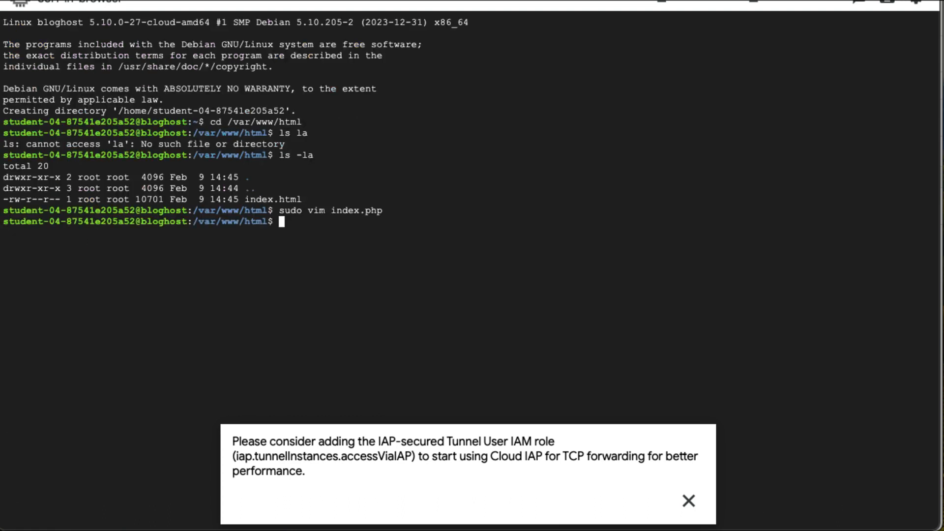
# - Dismiss the IAP notice and restart Apache on bloghost with sudo service apache2 restart
pyautogui.click(691, 503)
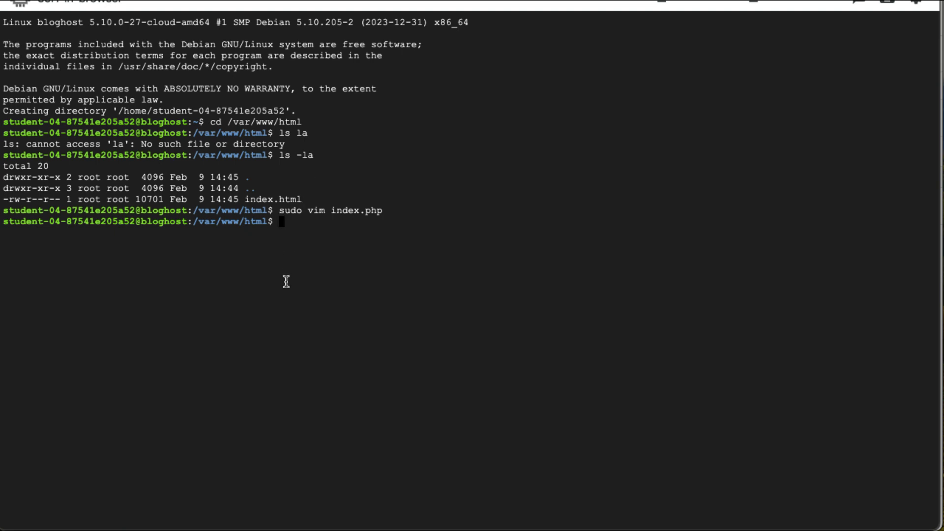
pyautogui.write('usod')
pyautogui.press('BackSpace')
pyautogui.press('BackSpace')
pyautogui.press('BackSpace')
pyautogui.press('BackSpace')
pyautogui.press('BackSpace')
pyautogui.write('sudo service apache')
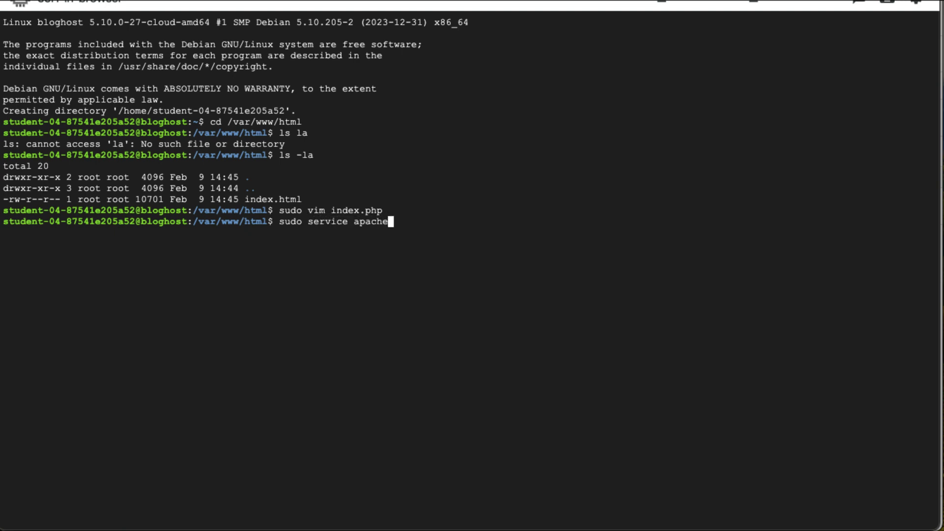
pyautogui.write('2 restart')
pyautogui.press('Return')
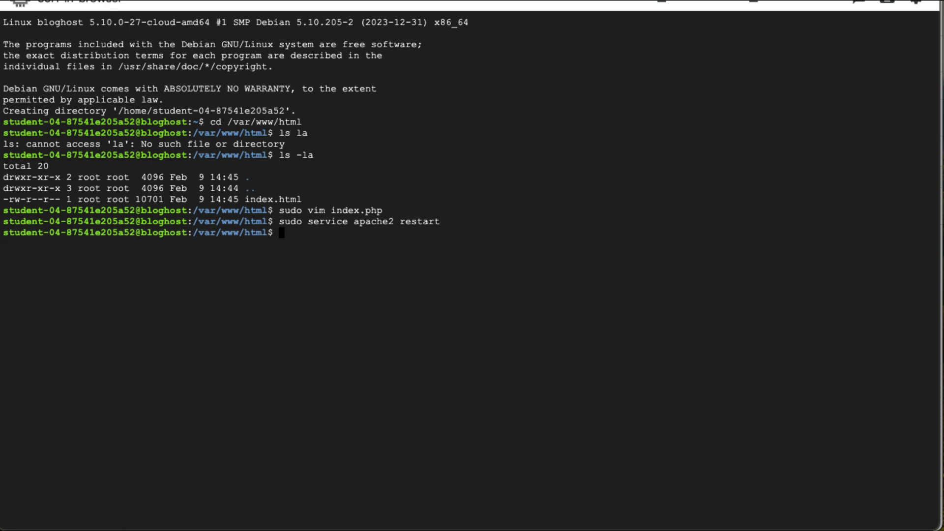
# - Switch to the VM instances console window through Chrome's Window menu
pyautogui.press('super+Tab')
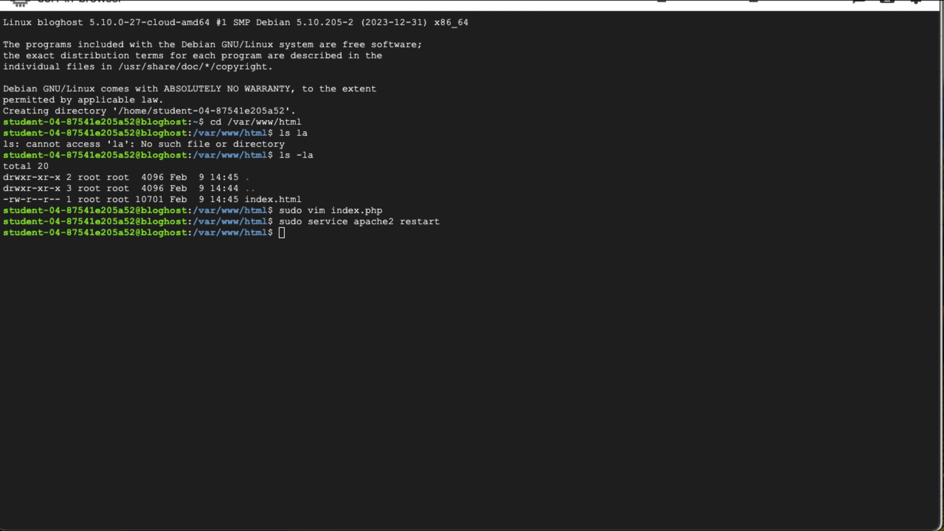
pyautogui.press('super+Tab')
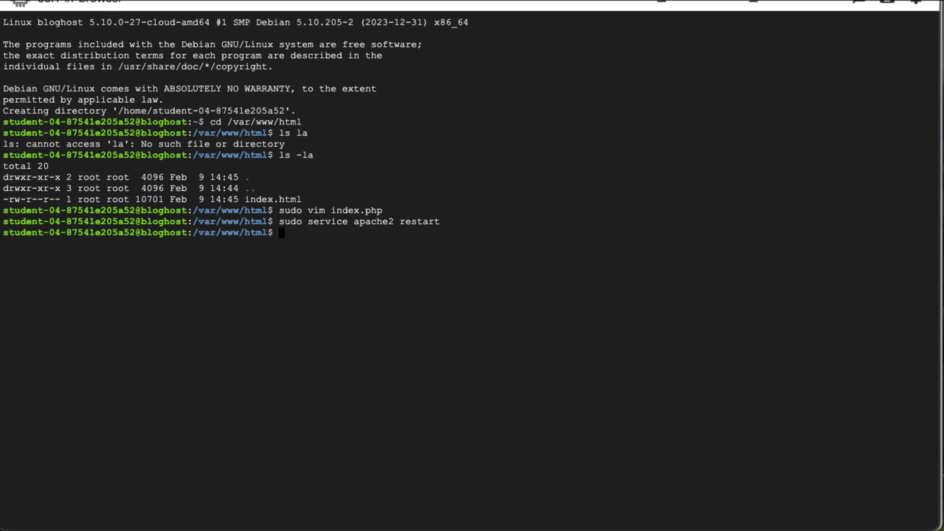
pyautogui.click(386, 0)
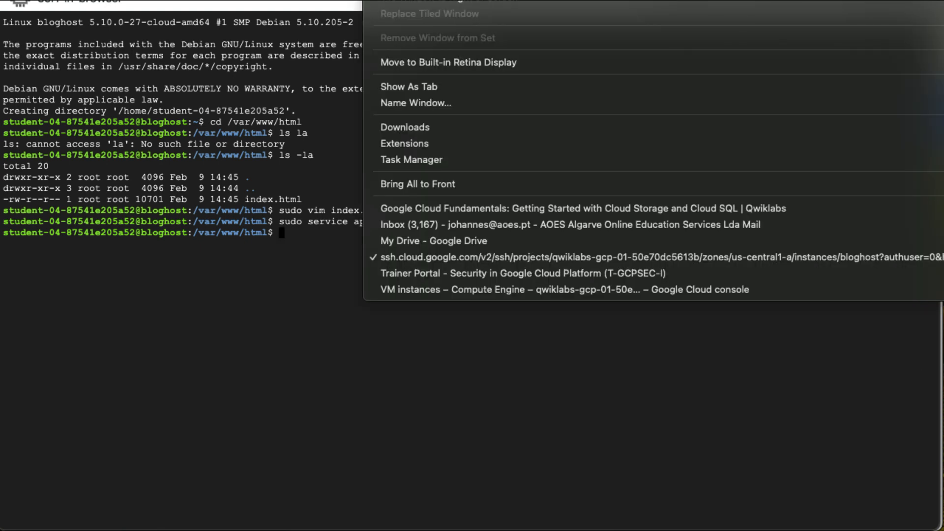
pyautogui.click(484, 290)
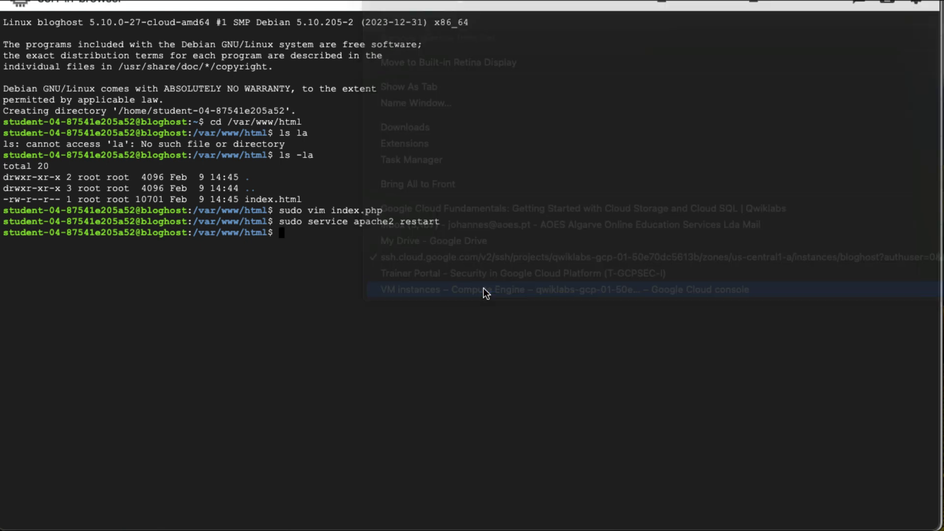
# - Copy bloghost's external IP and load <IP>/index.php in a new Incognito window
pyautogui.press('super+t')
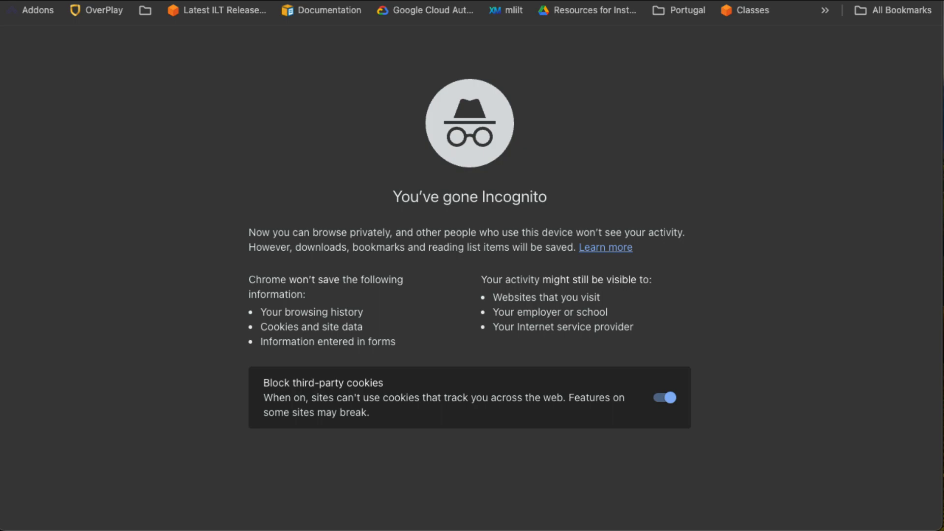
pyautogui.press('super+w')
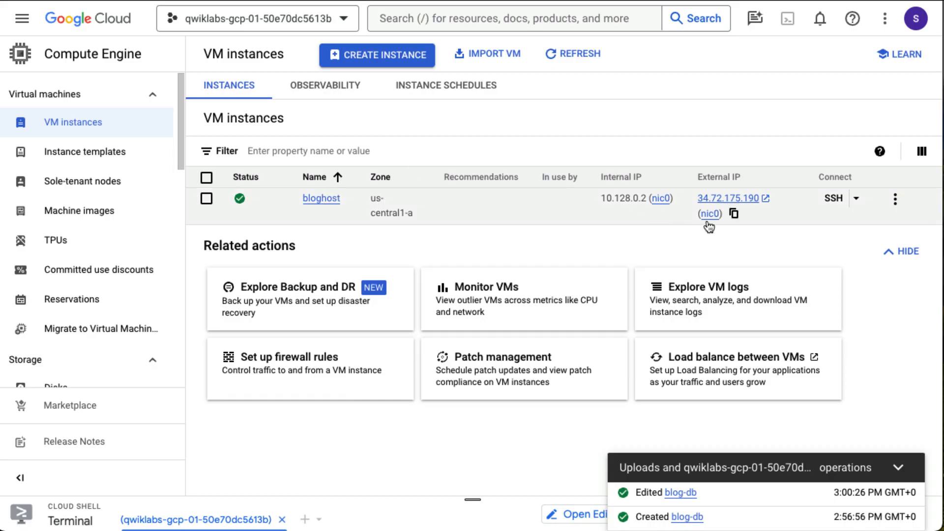
pyautogui.click(743, 215)
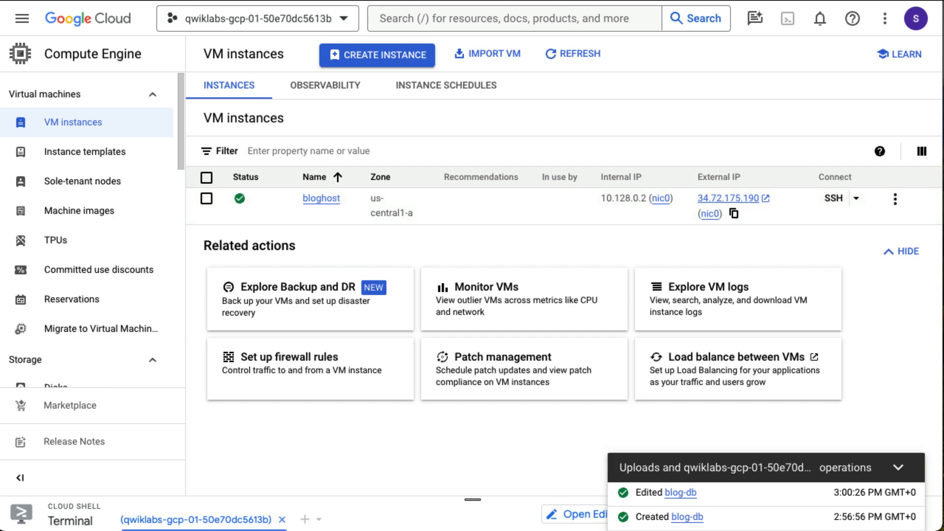
pyautogui.press('super+t')
pyautogui.press('super+v')
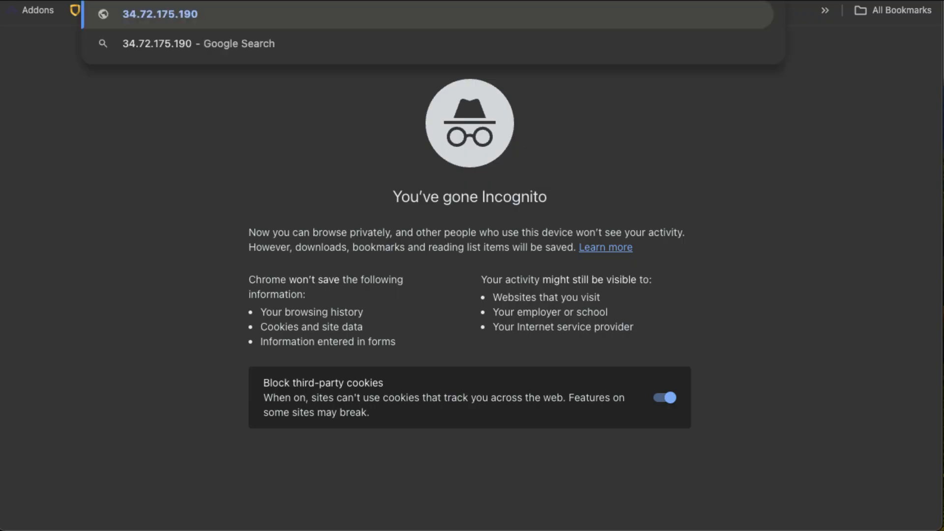
pyautogui.write('/index.pp')
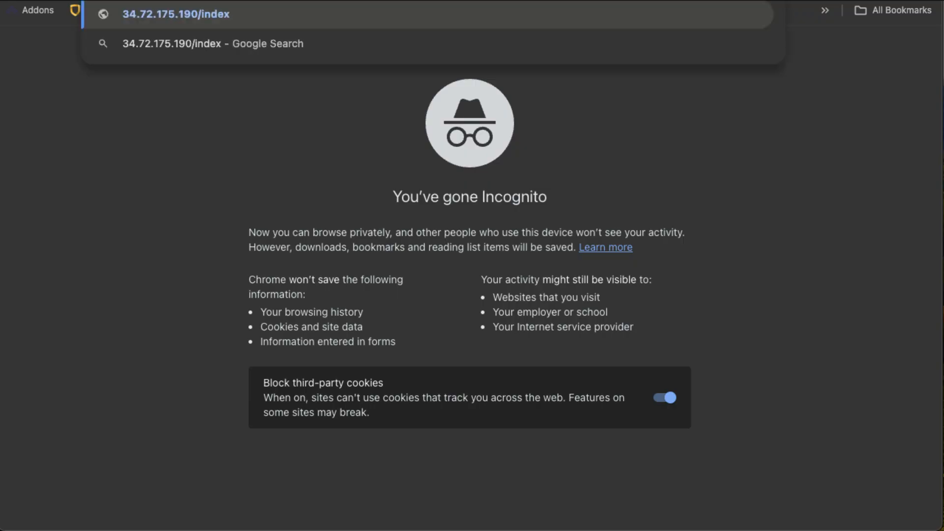
pyautogui.write('h')
pyautogui.press('BackSpace')
pyautogui.press('BackSpace')
pyautogui.write('hp')
pyautogui.press('Return')
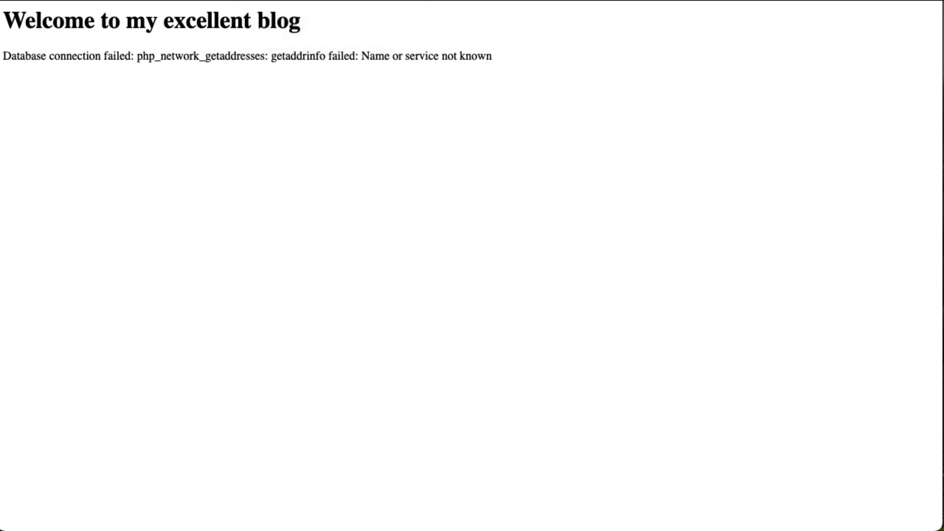
pyautogui.click(386, 0)
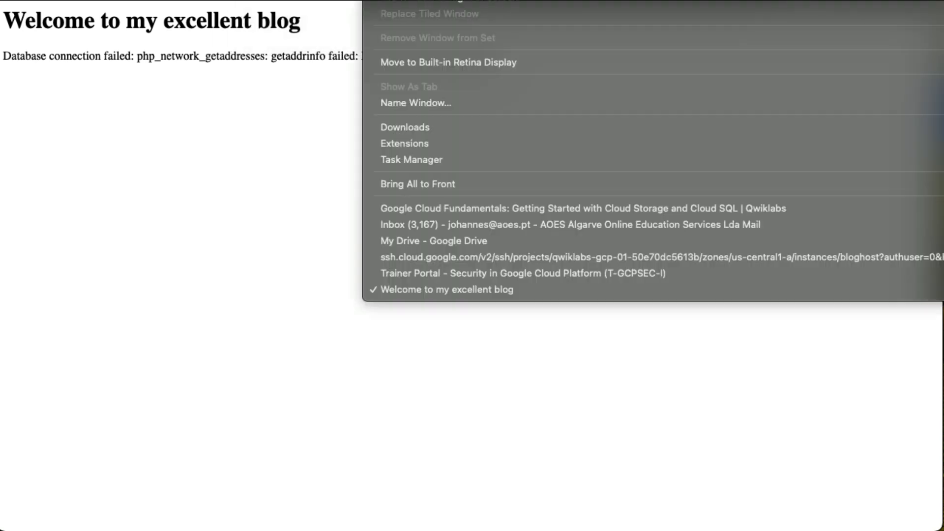
# - Reopen index.php in vim, clear the CLOUDSQLIP placeholder, and bring back the Cloud SQL console window
pyautogui.click(511, 256)
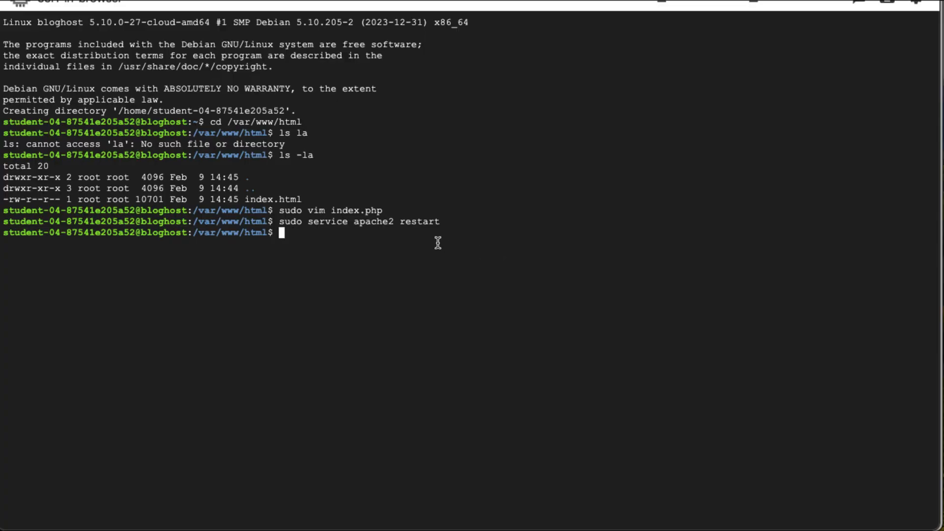
pyautogui.press('Up')
pyautogui.press('Up')
pyautogui.press('Return')
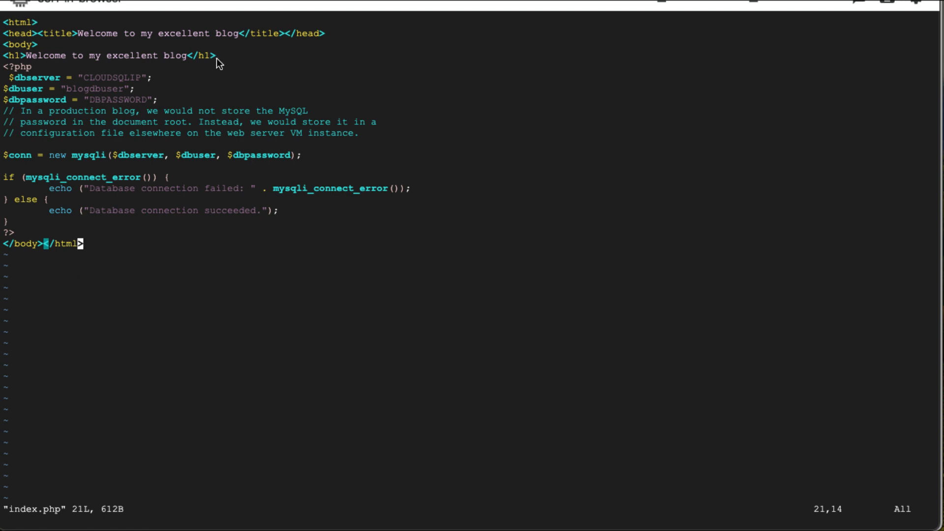
pyautogui.press('Up')
pyautogui.press('Up')
pyautogui.press('Up')
pyautogui.press('Up')
pyautogui.press('Up')
pyautogui.press('Up')
pyautogui.press('Up')
pyautogui.press('Up')
pyautogui.press('Up')
pyautogui.press('Up')
pyautogui.press('Up')
pyautogui.press('Up')
pyautogui.press('Up')
pyautogui.press('Up')
pyautogui.press('Up')
pyautogui.press('Up')
pyautogui.press('Up')
pyautogui.press('Down')
pyautogui.press('Down')
pyautogui.press('Right')
pyautogui.press('Right')
pyautogui.press('Delete')
pyautogui.press('Delete')
pyautogui.press('Delete')
pyautogui.press('Delete')
pyautogui.press('Delete')
pyautogui.press('Delete')
pyautogui.press('Delete')
pyautogui.press('Delete')
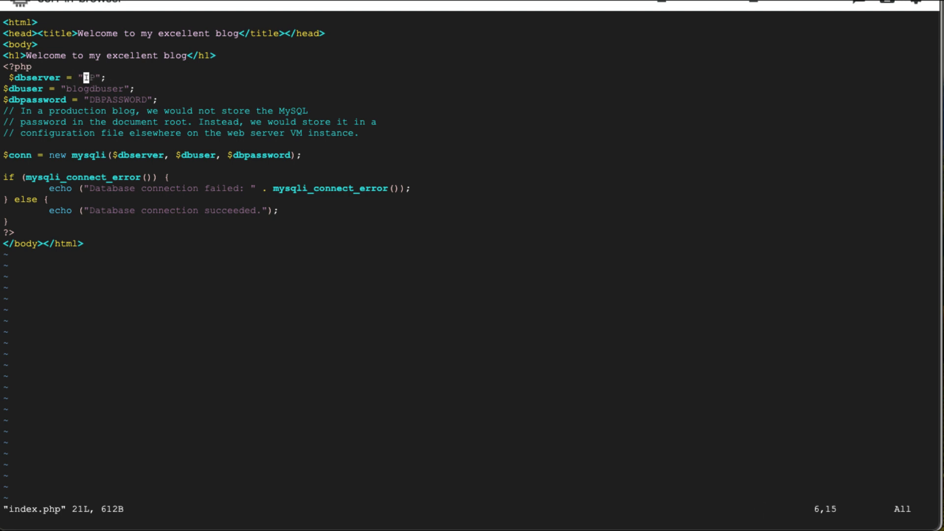
pyautogui.press('Delete')
pyautogui.press('Delete')
pyautogui.click(386, 1)
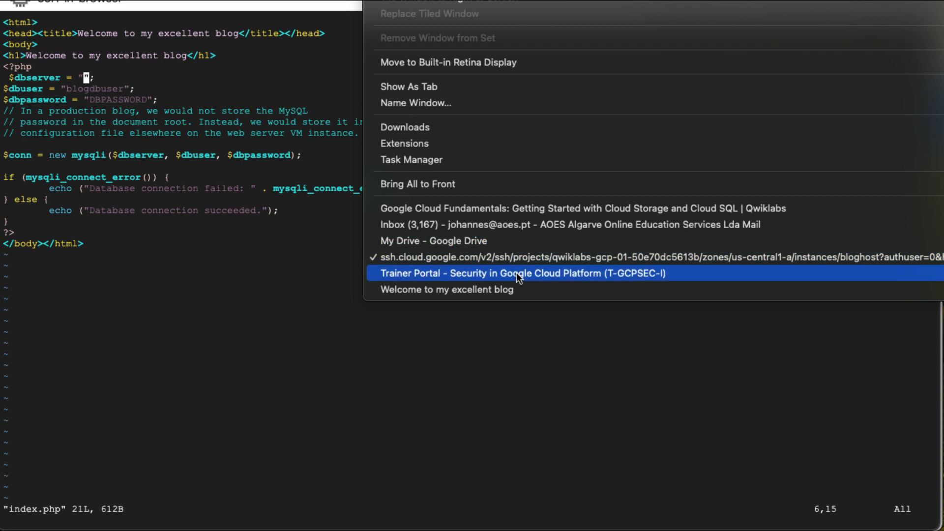
pyautogui.click(512, 289)
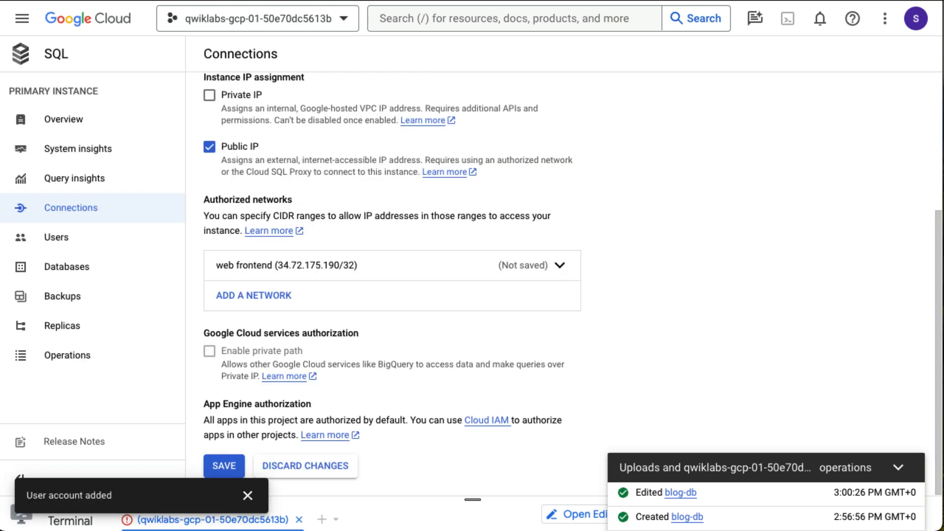
# - Copy blog-db's public IP 34.172.35.69 from its SUMMARY tab and return to the index.php editor
pyautogui.scroll(1, 305, 239)
pyautogui.scroll(3, 305, 239)
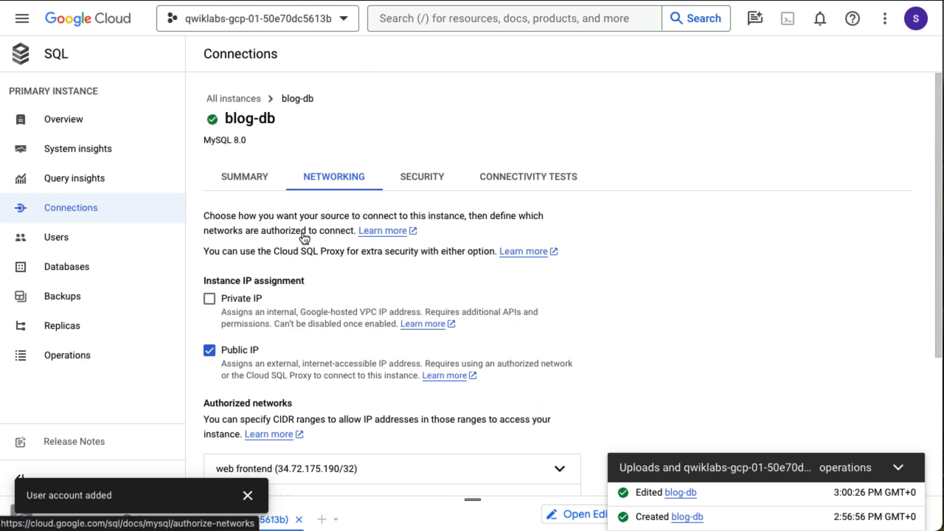
pyautogui.click(244, 180)
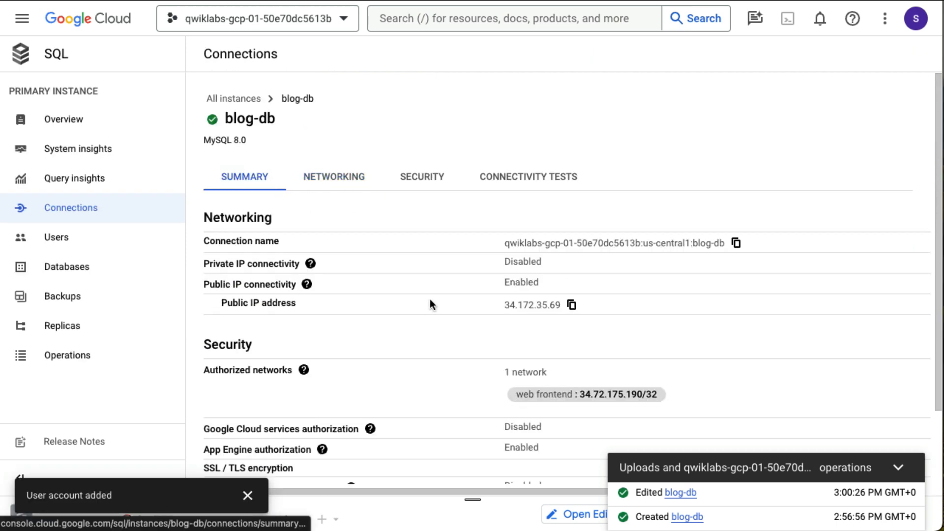
pyautogui.click(571, 307)
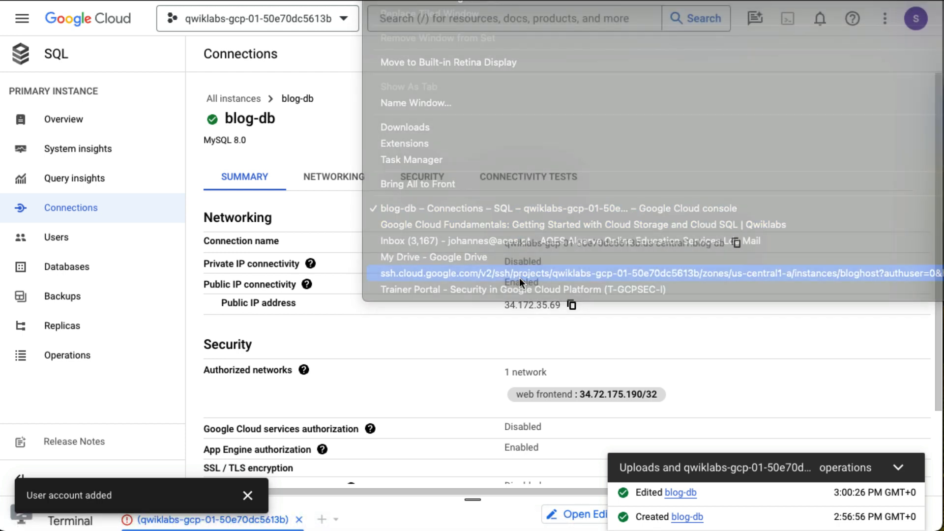
pyautogui.click(519, 278)
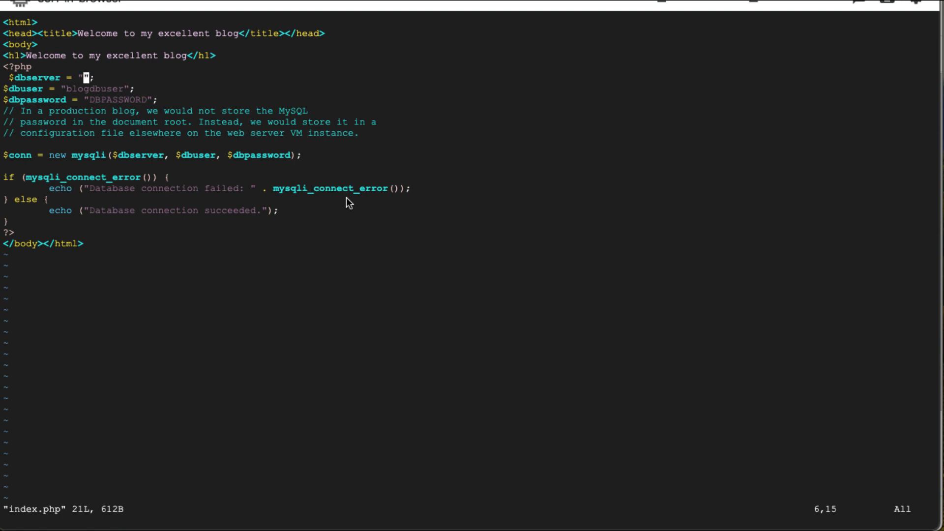
# - Set $dbserver in index.php to "34.172.35.69" by pasting the IP inside the quotes
pyautogui.hotkey('ctrl', 'v')
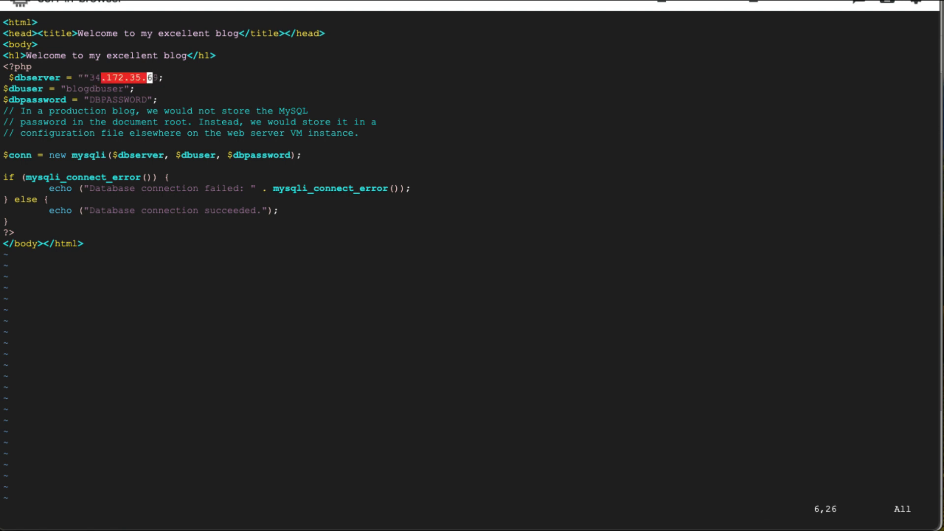
pyautogui.press('Left')
pyautogui.press('Left')
pyautogui.press('Left')
pyautogui.press('Left')
pyautogui.press('Left')
pyautogui.press('Left')
pyautogui.press('Left')
pyautogui.press('Left')
pyautogui.press('Left')
pyautogui.press('Left')
pyautogui.press('Left')
pyautogui.press('x')
pyautogui.press('x')
pyautogui.press('x')
pyautogui.press('x')
pyautogui.press('x')
pyautogui.press('x')
pyautogui.press('x')
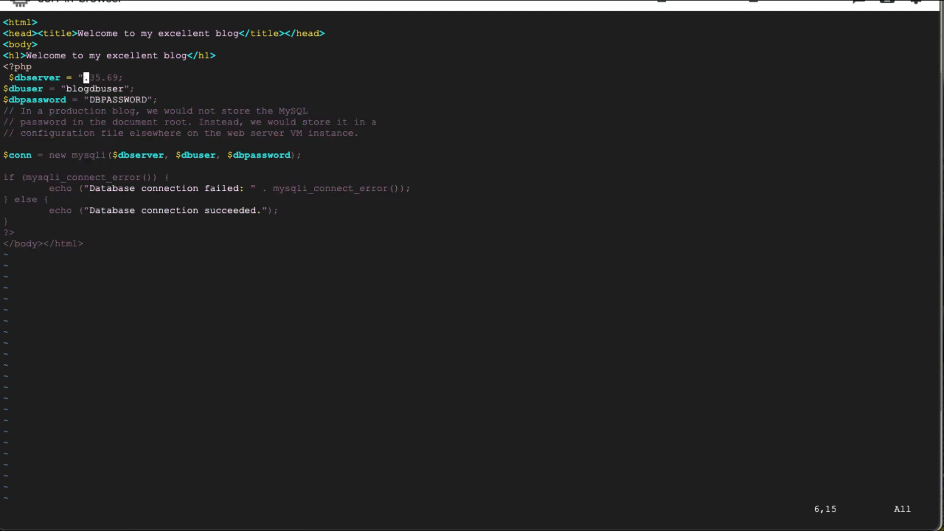
pyautogui.press('x')
pyautogui.press('x')
pyautogui.press('x')
pyautogui.press('x')
pyautogui.press('x')
pyautogui.press('x')
pyautogui.press('i')
pyautogui.hotkey('ctrl', 'v')
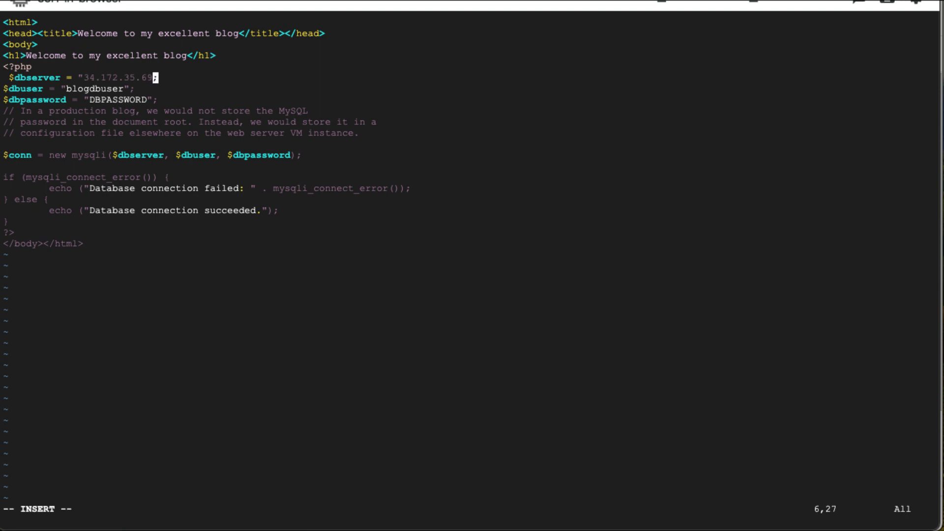
pyautogui.write('"')
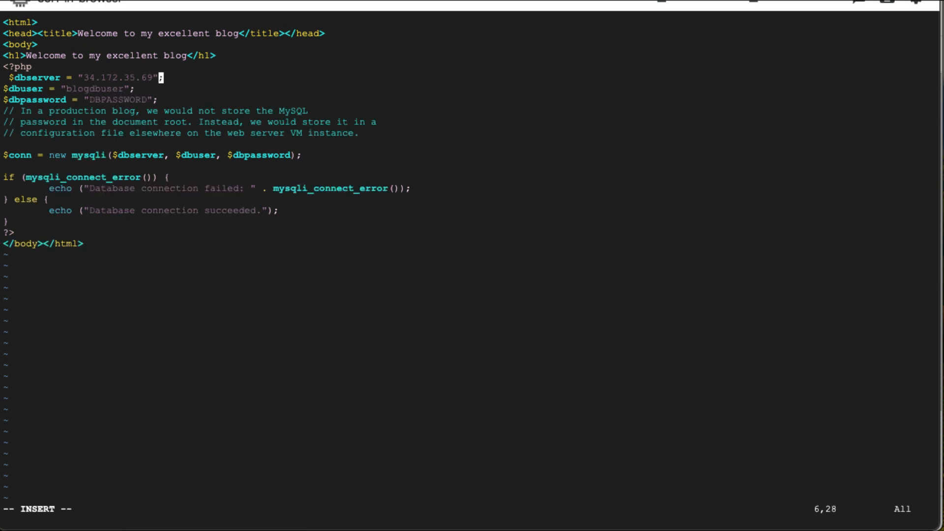
# - Replace the DBPASSWORD placeholder on the password line with the database user's password
pyautogui.press('Down')
pyautogui.press('Down')
pyautogui.press('Left')
pyautogui.press('Left')
pyautogui.press('Left')
pyautogui.press('Left')
pyautogui.press('Left')
pyautogui.press('Left')
pyautogui.press('Left')
pyautogui.press('Left')
pyautogui.press('Left')
pyautogui.press('Left')
pyautogui.press('Left')
pyautogui.press('Left')
pyautogui.write('xxx')
pyautogui.press('Left')
pyautogui.press('Left')
pyautogui.press('Left')
pyautogui.press('Escape')
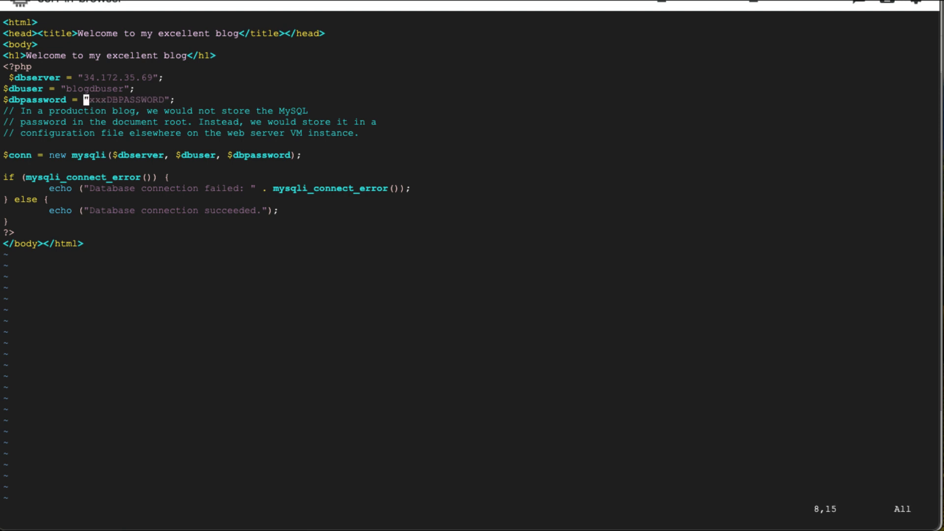
pyautogui.press('x')
pyautogui.press('x')
pyautogui.press('x')
pyautogui.press('x')
pyautogui.press('x')
pyautogui.press('x')
pyautogui.press('x')
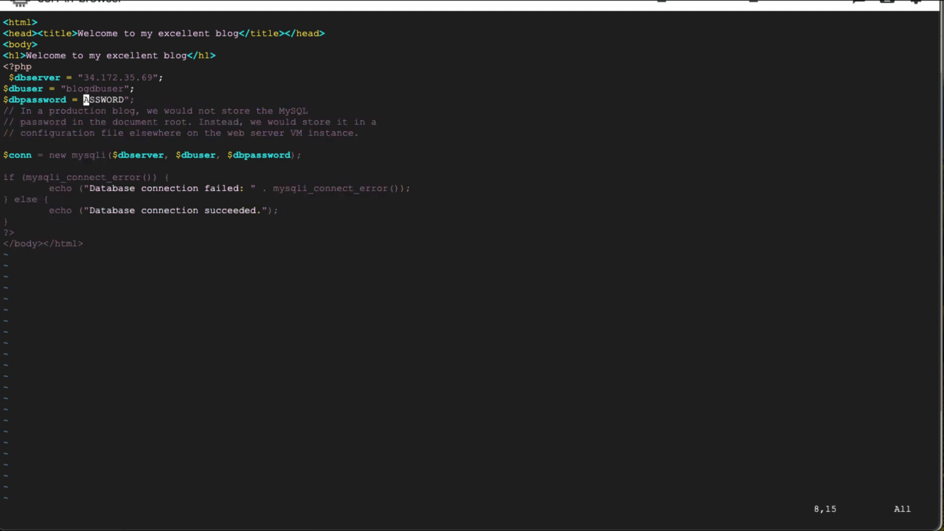
pyautogui.press('x')
pyautogui.press('x')
pyautogui.press('x')
pyautogui.press('x')
pyautogui.press('x')
pyautogui.press('x')
pyautogui.press('x')
pyautogui.write('i')
pyautogui.write('"')
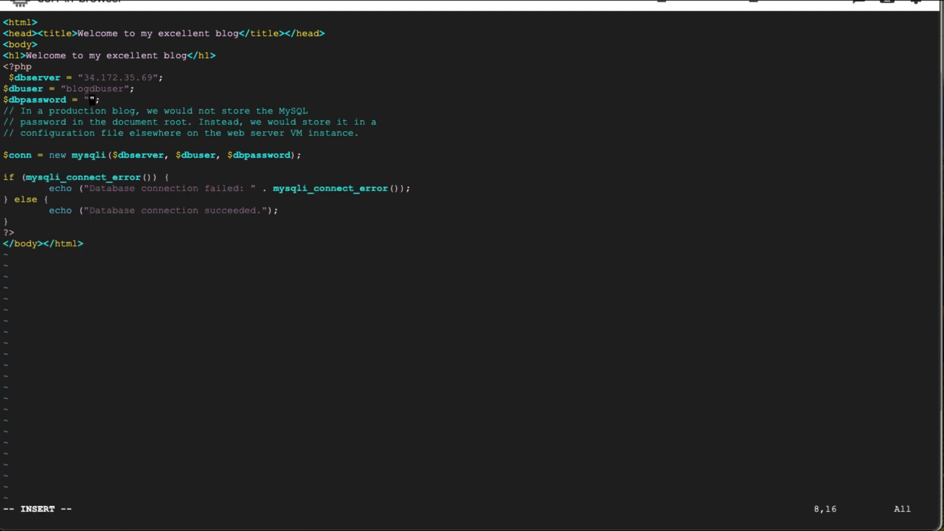
pyautogui.write('p@$$w0rd')
# - Save index.php and quit vim with :wq
pyautogui.press('Escape')
pyautogui.write(':wq')
pyautogui.press('Return')
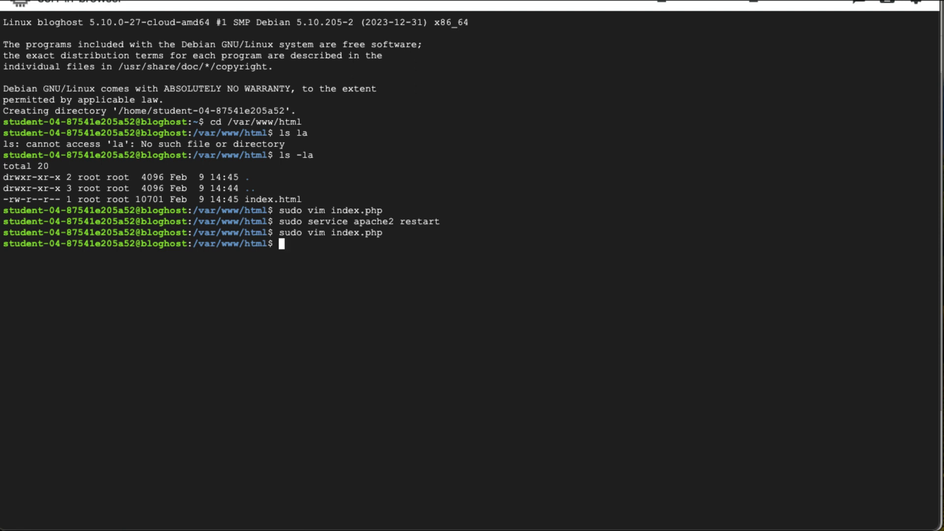
# - Restart Apache again by pasting and running sudo service apache2 restart
pyautogui.press('super+Tab')
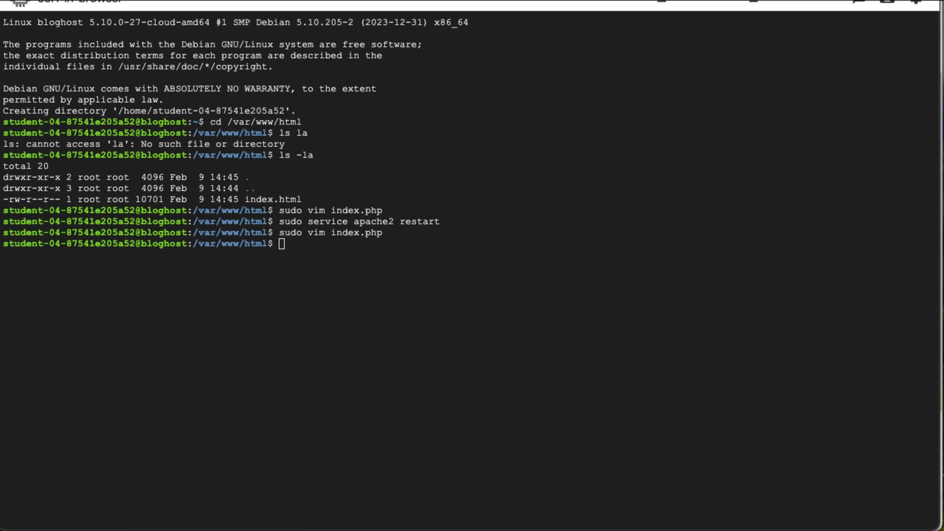
pyautogui.click(379, 223)
pyautogui.hotkey('ctrl', 'v')
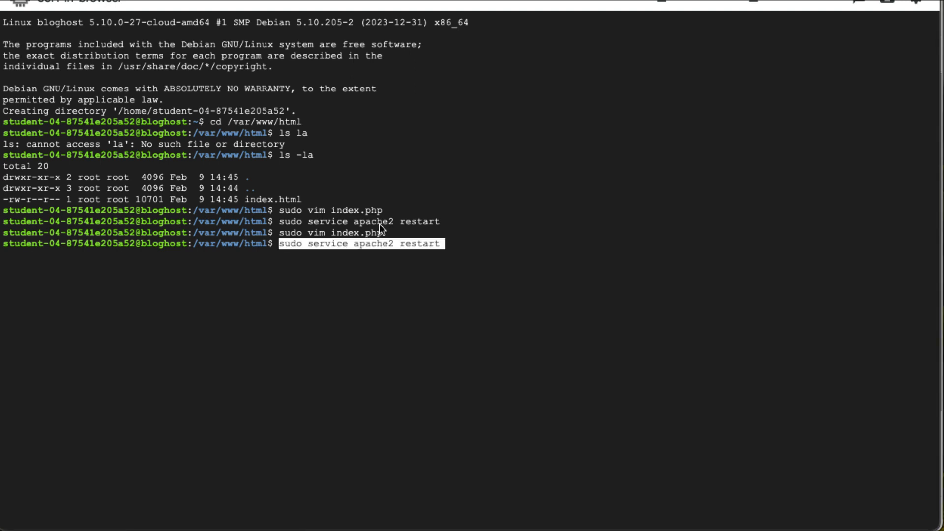
pyautogui.press('Return')
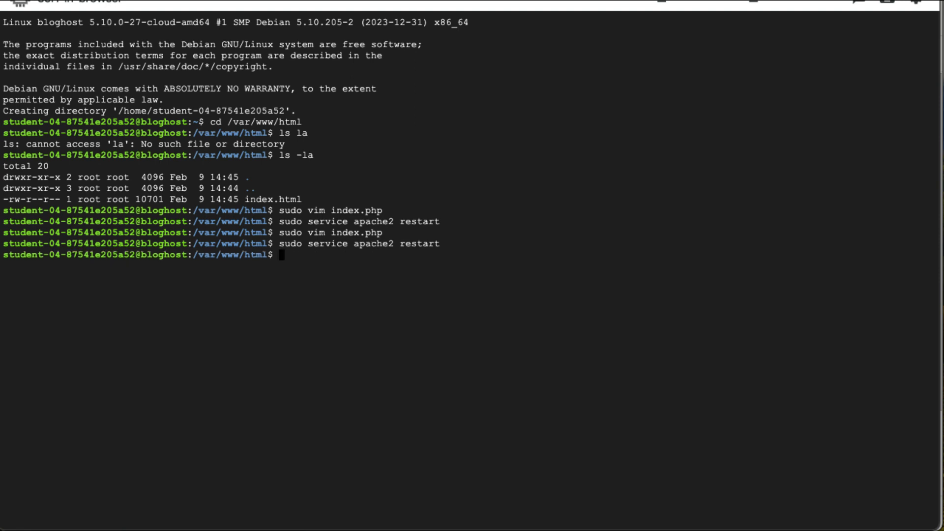
pyautogui.click(385, 1)
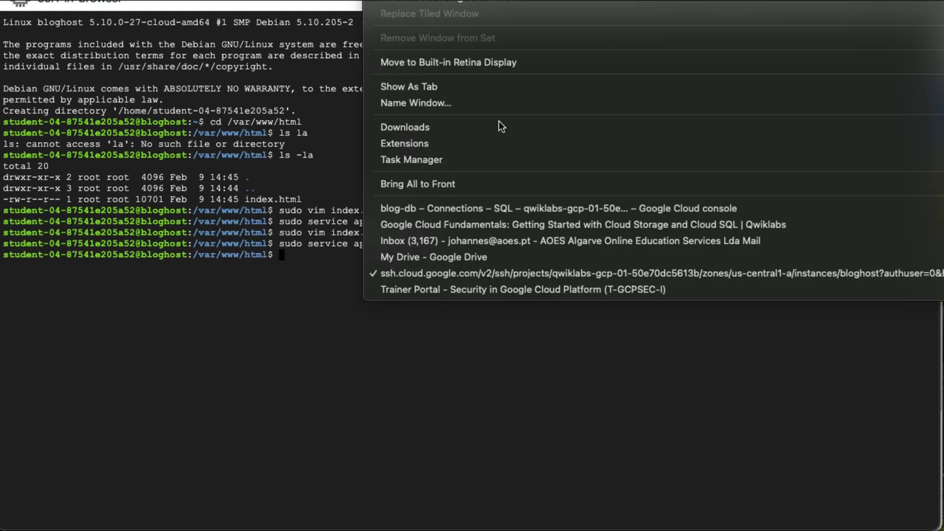
# - View the blog page showing access denied for blogdbuser, then return to the SSH terminal
pyautogui.click(525, 212)
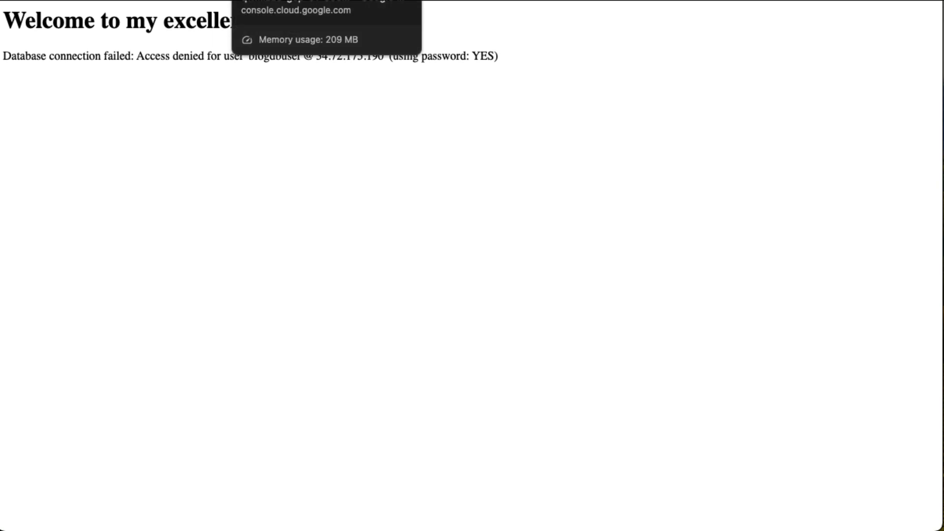
pyautogui.click(93, 0)
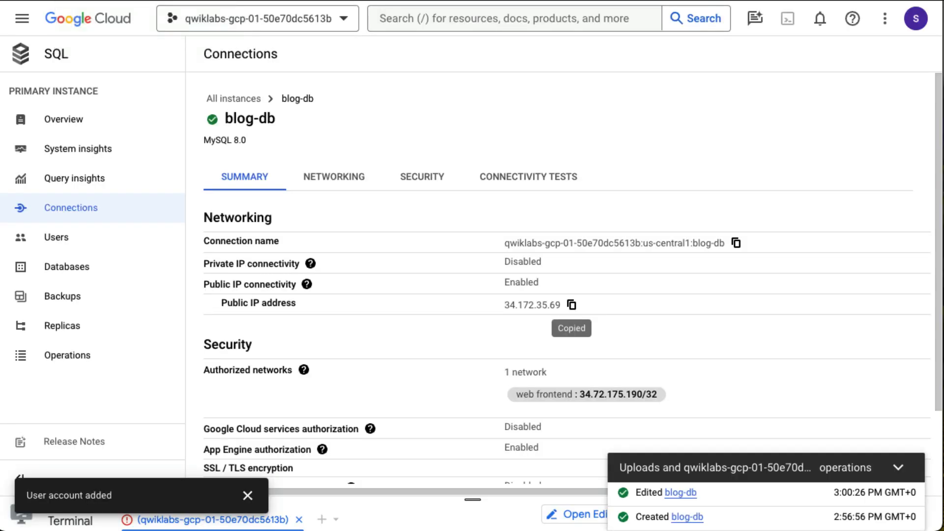
pyautogui.click(54, 0)
pyautogui.hotkey('ctrl', 'Tab')
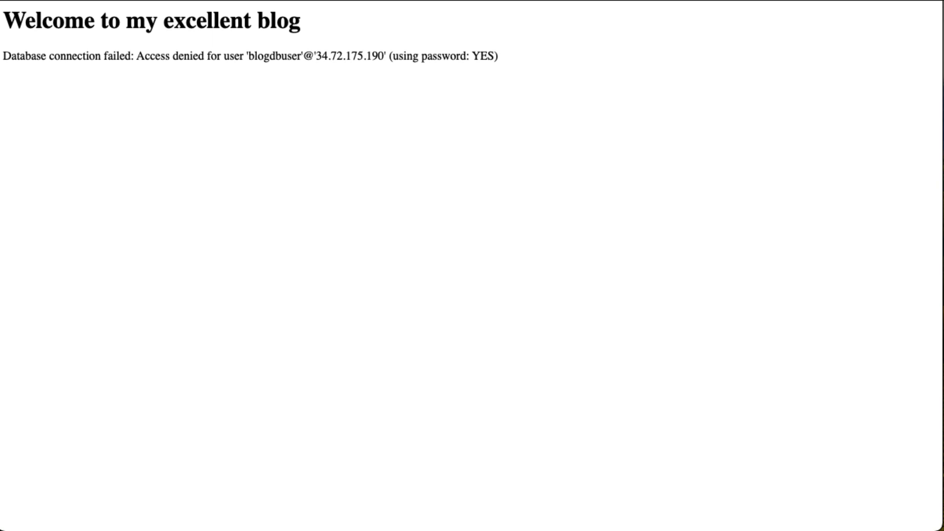
pyautogui.click(386, 0)
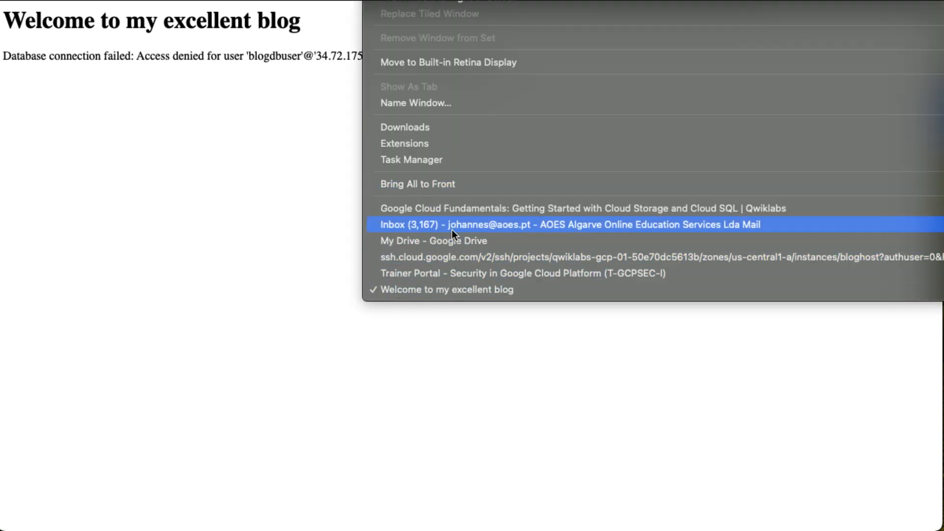
pyautogui.click(458, 257)
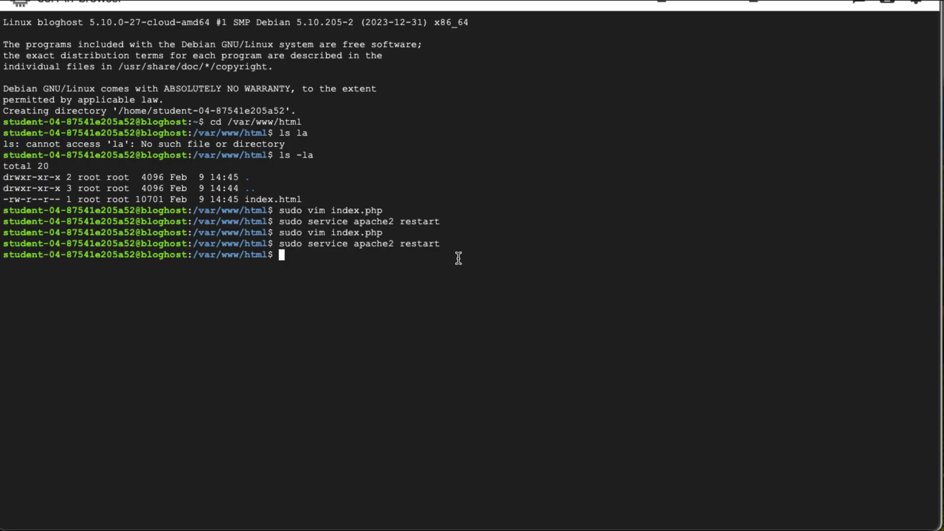
# - Reopen index.php and change the password value's opening double quote to a single quote
pyautogui.press('Up')
pyautogui.press('Up')
pyautogui.press('Return')
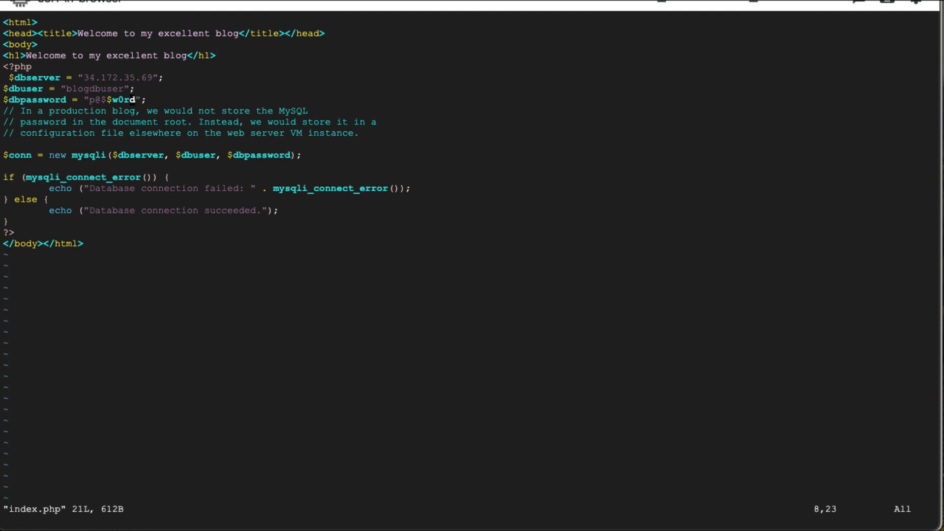
pyautogui.press('Left')
pyautogui.press('Left')
pyautogui.press('Left')
pyautogui.press('Left')
pyautogui.press('Left')
pyautogui.press('Left')
pyautogui.press('Left')
pyautogui.press('Left')
pyautogui.press("'")
pyautogui.press('Delete')
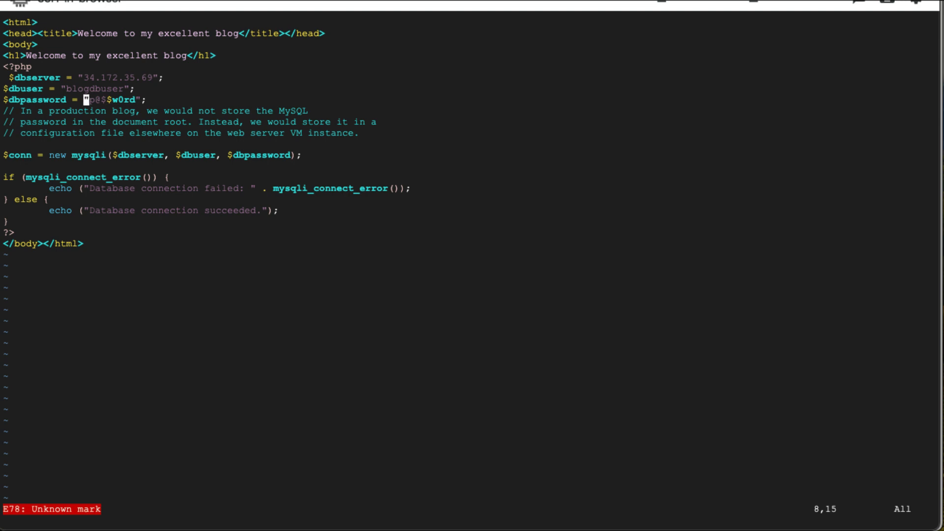
pyautogui.press('x')
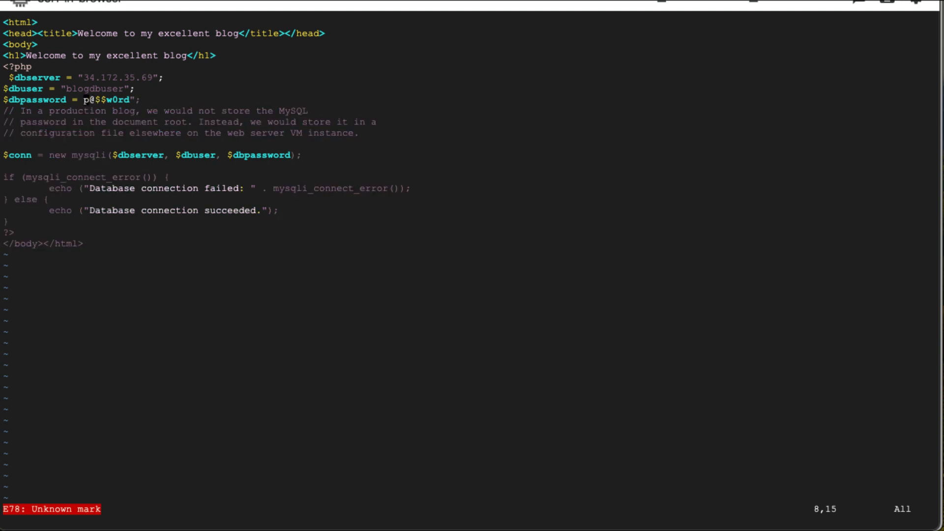
pyautogui.press("'")
pyautogui.press('i')
pyautogui.press('Escape')
pyautogui.write('i')
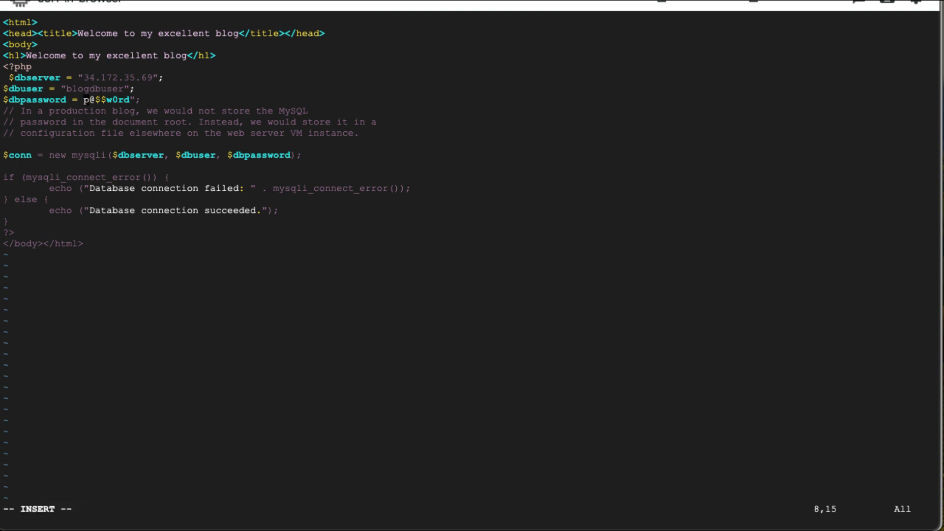
pyautogui.write('æ')
pyautogui.press('BackSpace')
pyautogui.write("'")
# - Make the password's closing quote a single quote as well and save with :wq
pyautogui.press('Right')
pyautogui.press('Right')
pyautogui.press('Right')
pyautogui.press('Right')
pyautogui.press('Right')
pyautogui.press('Right')
pyautogui.press('Right')
pyautogui.press('Right')
pyautogui.press('Right')
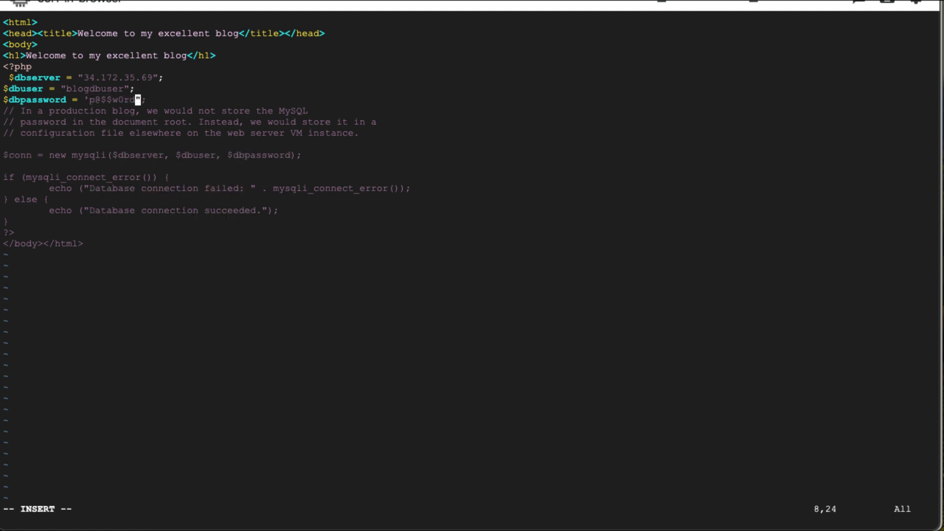
pyautogui.press('BackSpace')
pyautogui.write("'")
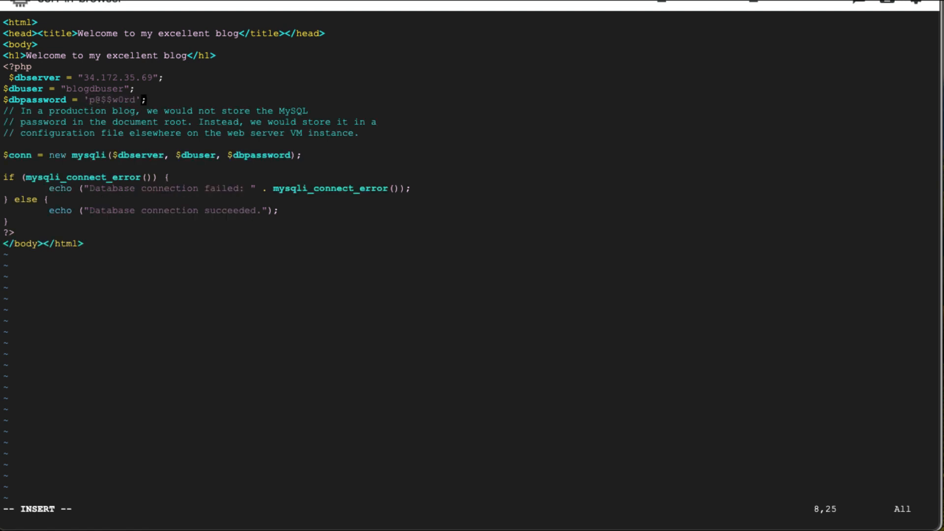
pyautogui.press('Escape')
pyautogui.write(':wq')
pyautogui.press('Return')
pyautogui.press('Up')
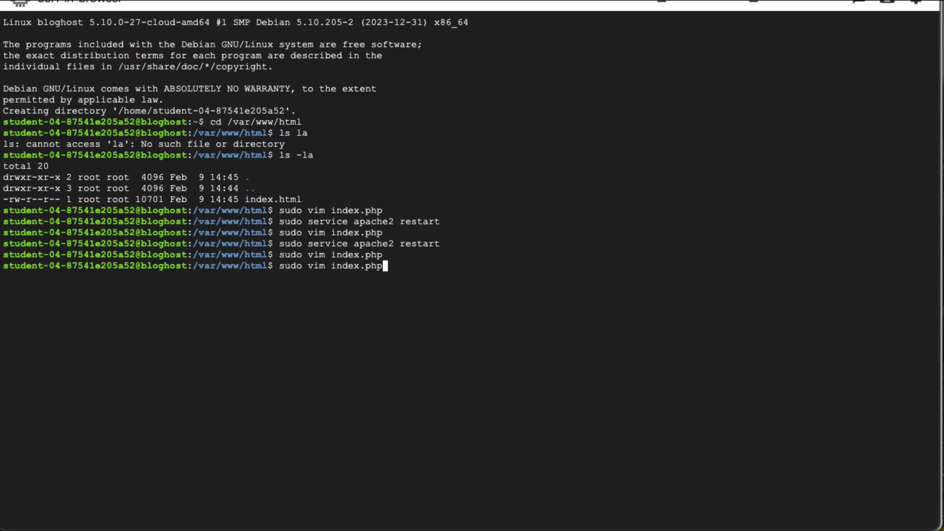
# - Rerun the Apache restart and reload the blog page until it reads Database connection succeeded
pyautogui.press('Up')
pyautogui.press('Return')
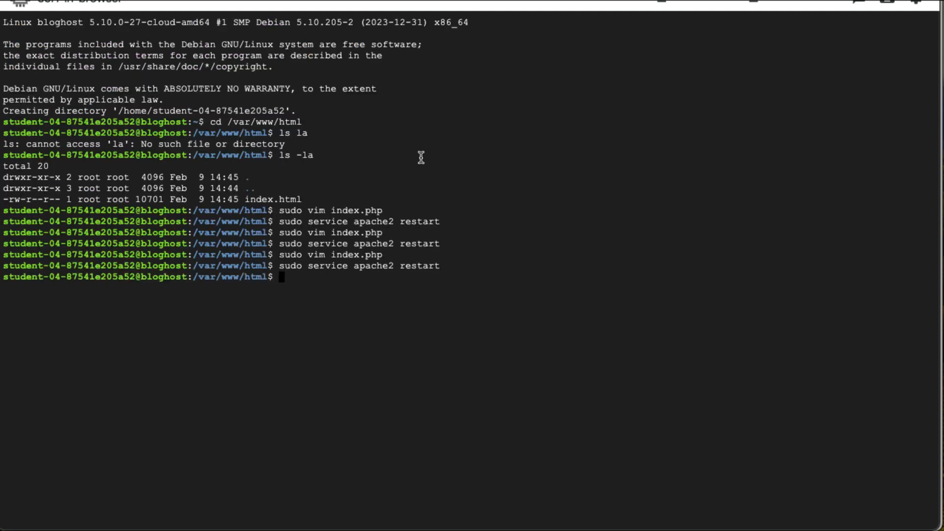
pyautogui.click(382, 0)
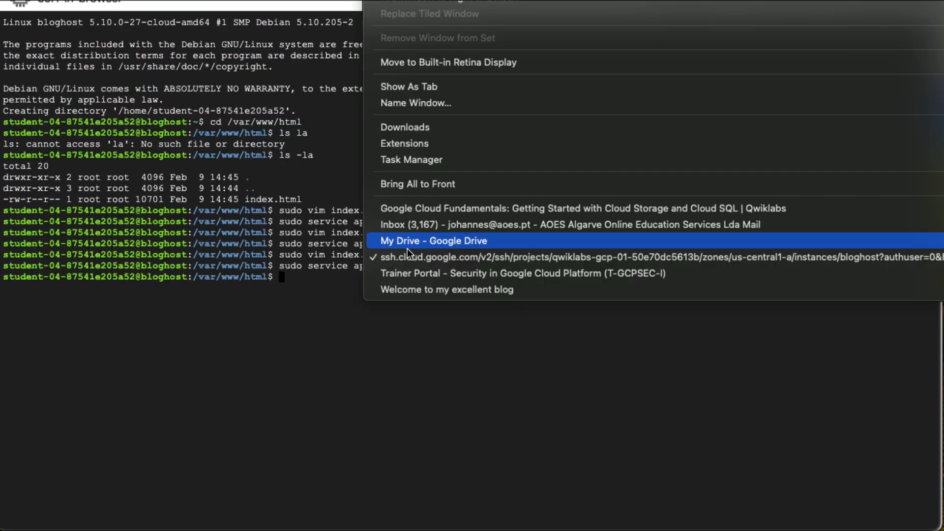
pyautogui.click(435, 289)
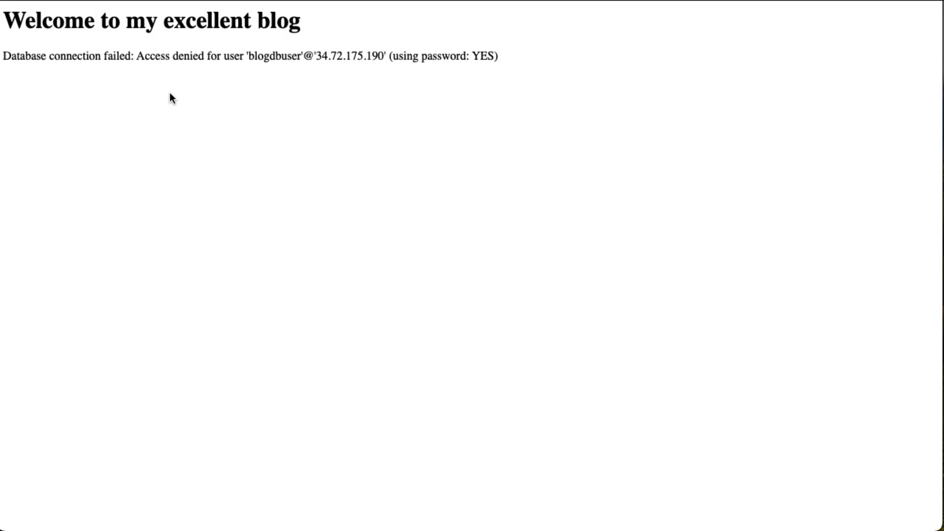
pyautogui.press('super+r')
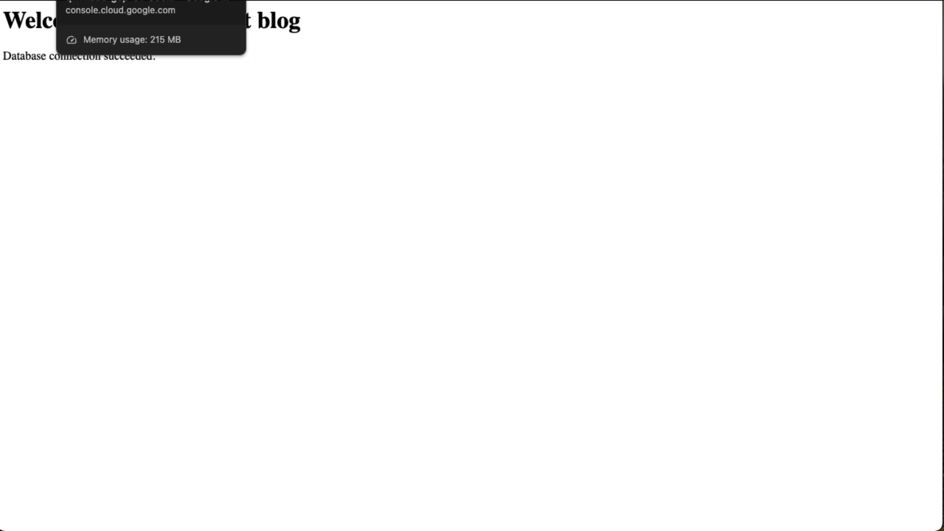
# - Go to the Cloud Storage buckets list from the console's navigation menu
pyautogui.click(118, 1)
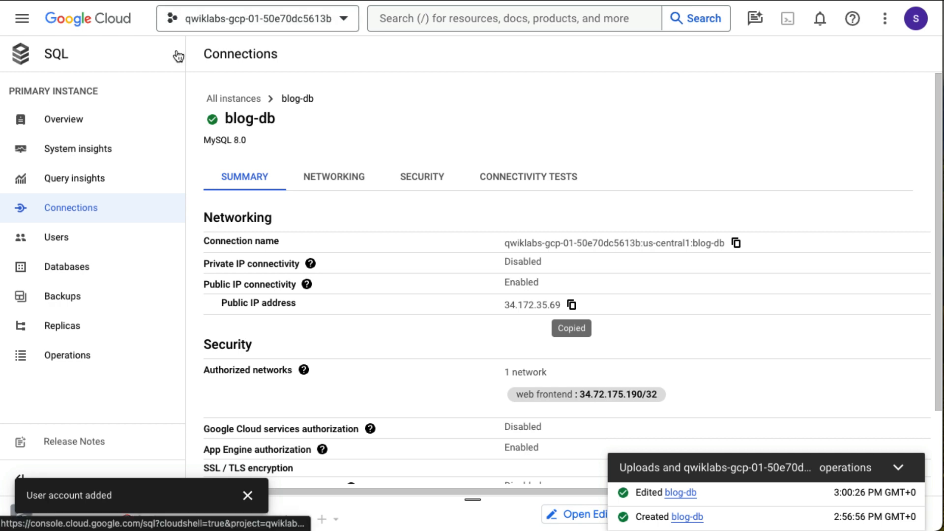
pyautogui.click(22, 19)
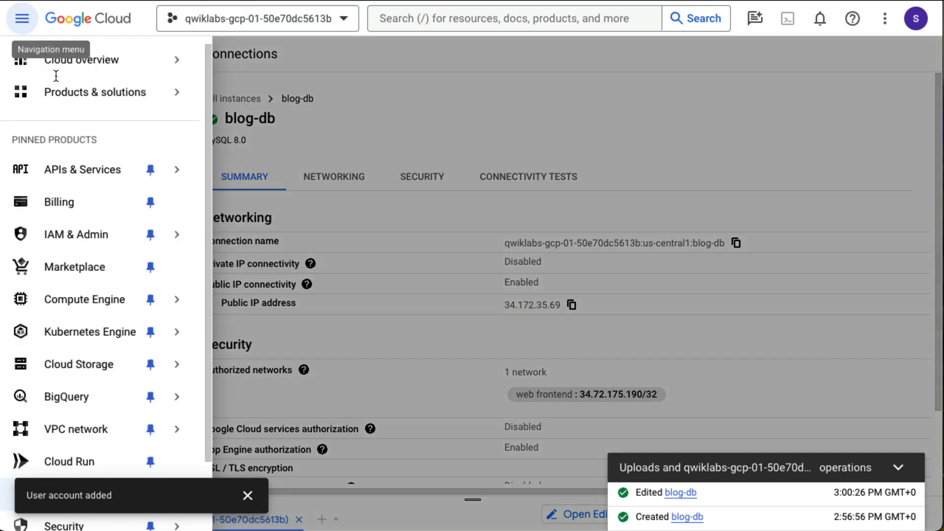
pyautogui.scroll(-1, 104, 266)
pyautogui.scroll(-1, 105, 315)
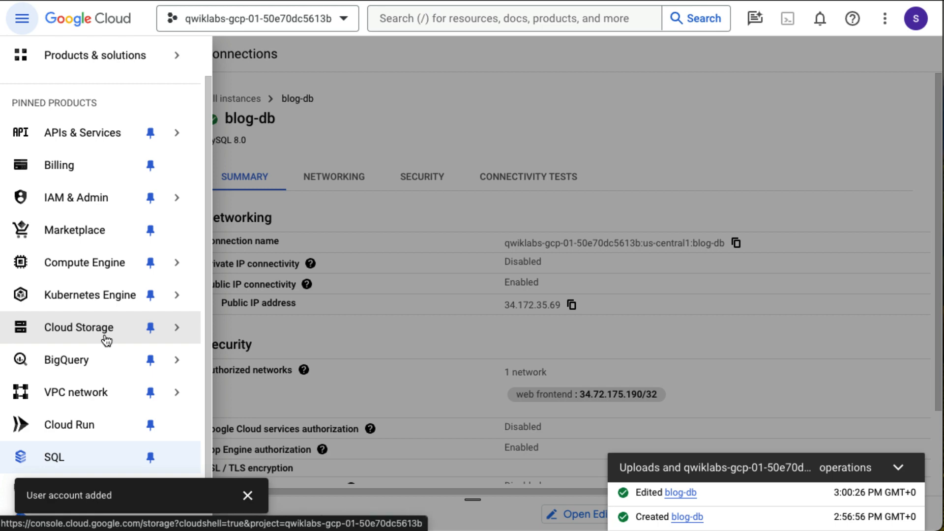
pyautogui.click(106, 339)
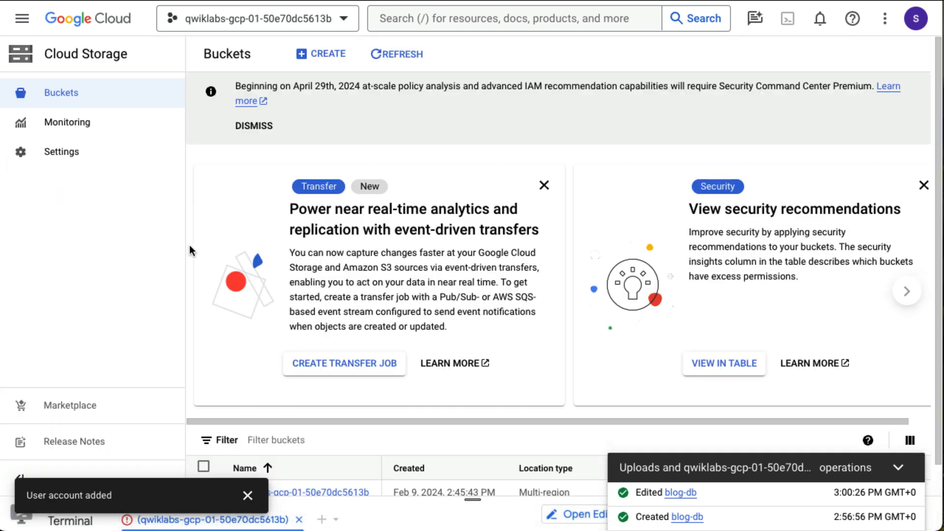
# - Open the lab project's bucket and copy the public URL of my-excellent-blog.png
pyautogui.scroll(-1, 250, 276)
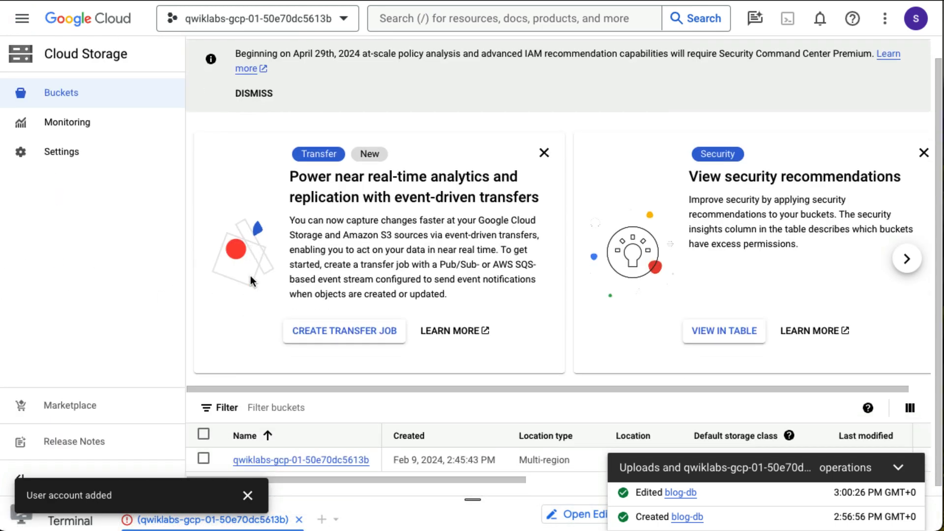
pyautogui.click(321, 461)
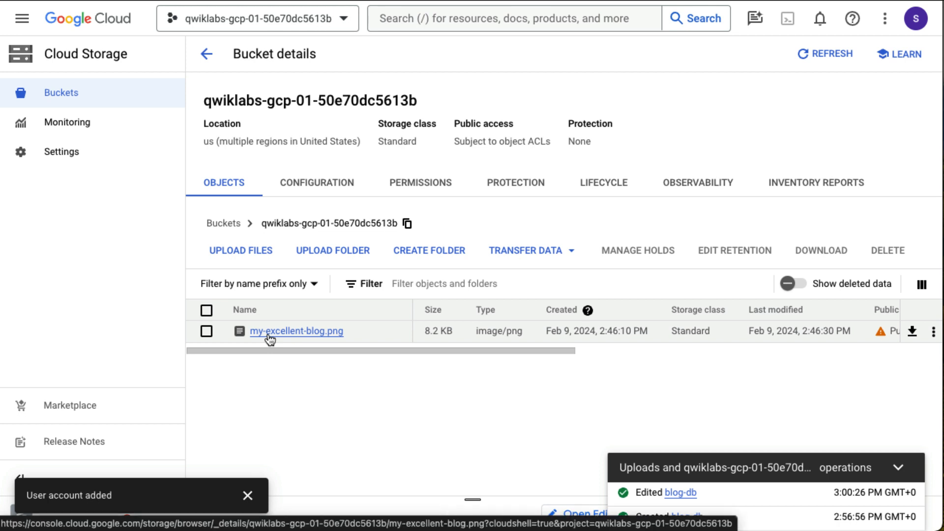
pyautogui.hscroll(3, 465, 340)
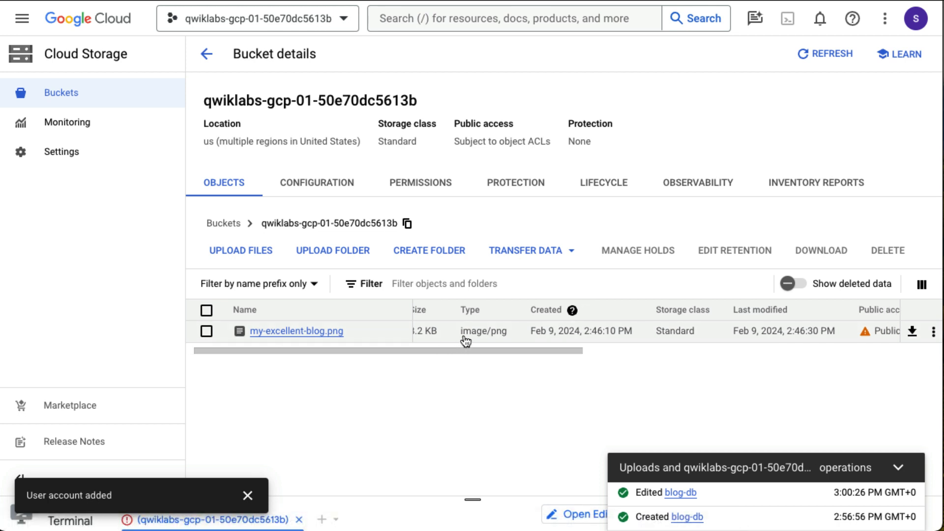
pyautogui.hscroll(5, 465, 341)
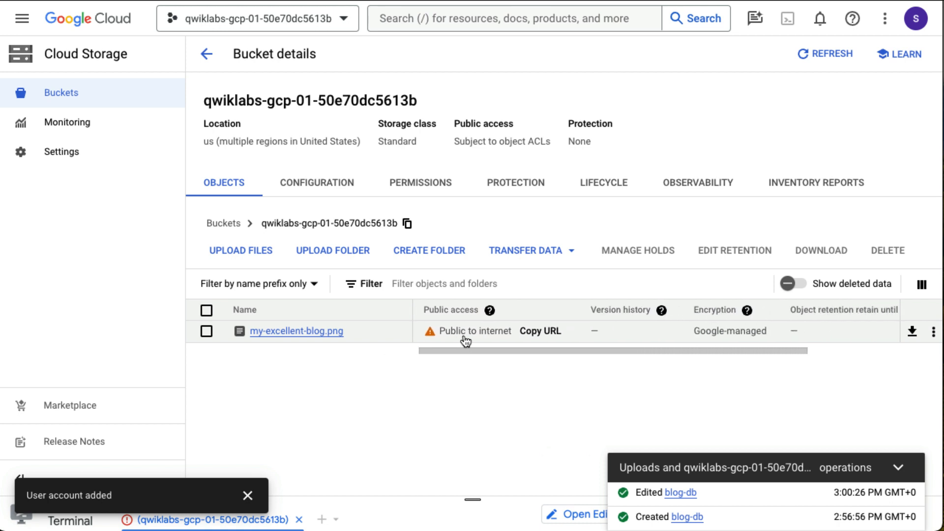
pyautogui.click(542, 335)
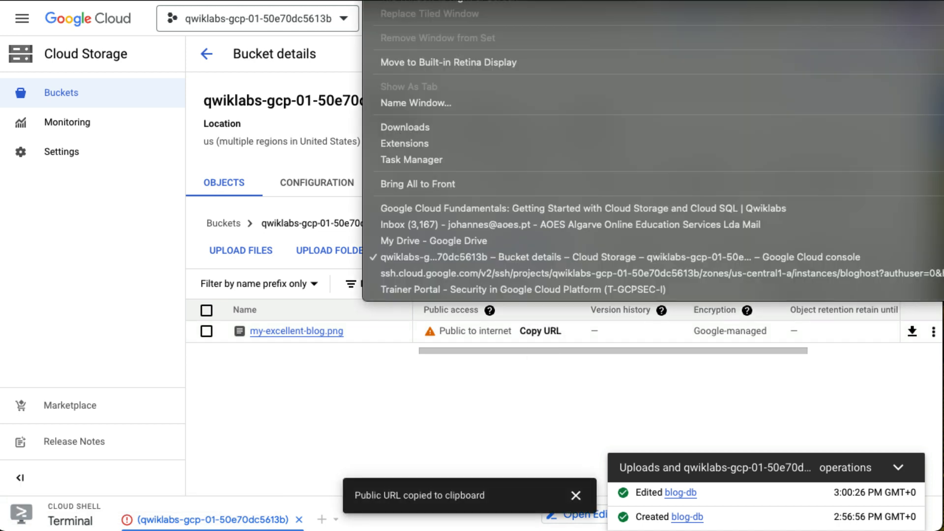
pyautogui.click(500, 273)
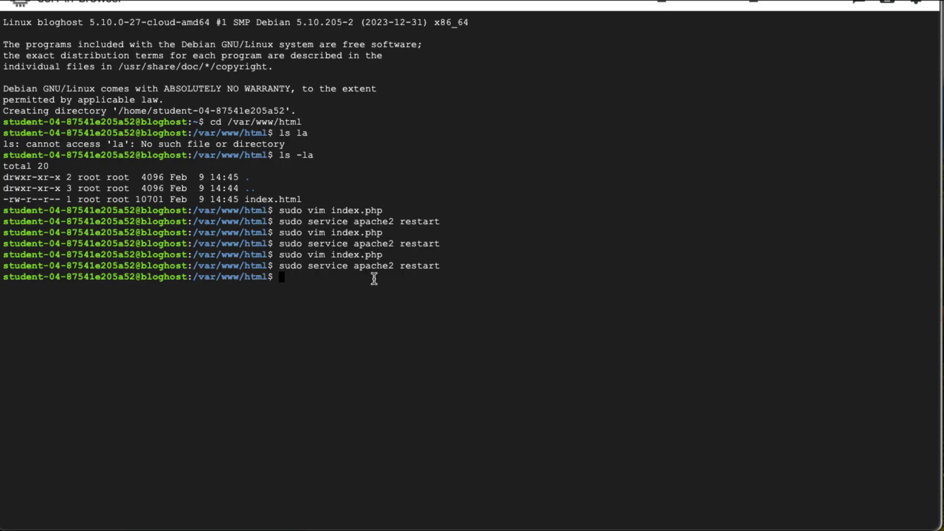
# - Reopen index.php in vim and add a blank line above the <?php line
pyautogui.press('Up')
pyautogui.press('Up')
pyautogui.press('Return')
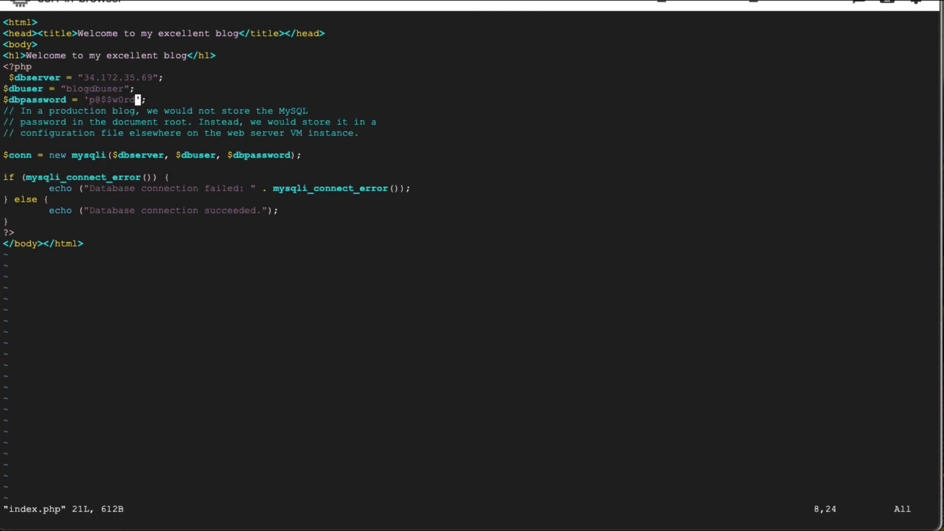
pyautogui.press('Down')
pyautogui.press('Down')
pyautogui.press('Down')
pyautogui.press('Down')
pyautogui.press('Down')
pyautogui.press('Down')
pyautogui.press('Up')
pyautogui.press('Up')
pyautogui.press('Up')
pyautogui.press('Up')
pyautogui.press('Up')
pyautogui.press('Right')
pyautogui.press('Left')
pyautogui.press('Left')
pyautogui.press('Left')
pyautogui.press('Left')
pyautogui.press('Left')
pyautogui.press('Left')
pyautogui.press('Left')
pyautogui.press('Left')
pyautogui.press('Left')
pyautogui.press('Left')
pyautogui.press('Left')
pyautogui.press('Left')
pyautogui.press('Left')
pyautogui.press('Left')
pyautogui.press('Left')
pyautogui.press('Left')
pyautogui.press('Left')
pyautogui.press('Left')
pyautogui.press('Left')
pyautogui.press('Left')
pyautogui.press('Left')
pyautogui.press('Left')
pyautogui.press('Left')
pyautogui.press('Left')
pyautogui.press('Up')
pyautogui.press('Up')
pyautogui.press('Up')
pyautogui.press('Up')
pyautogui.press('Up')
pyautogui.press('Down')
pyautogui.press('i')
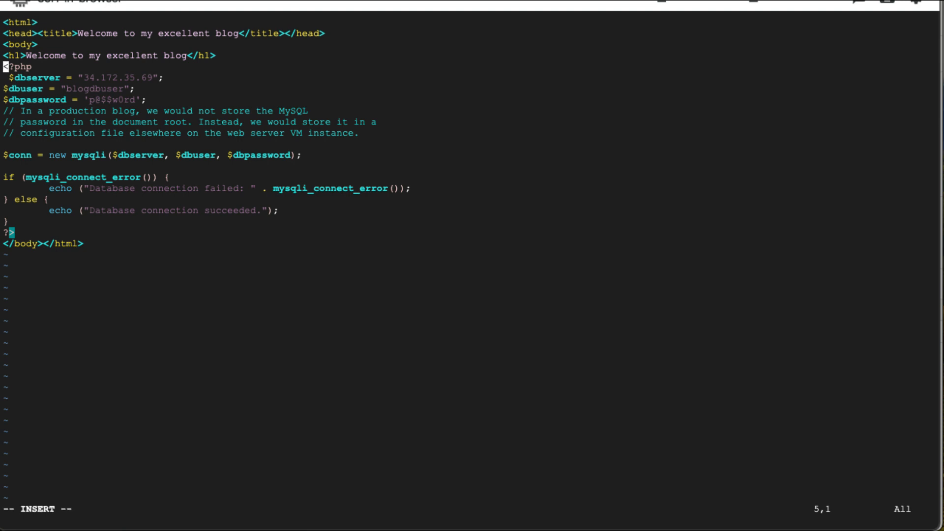
pyautogui.press('Return')
pyautogui.press('Up')
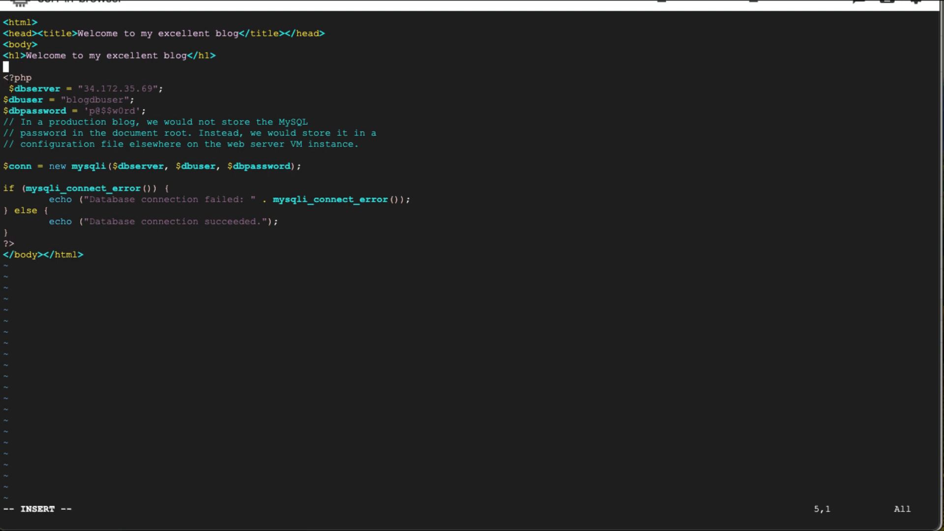
# - Write an <img src='...'> tag with the pasted my-excellent-blog.png storage URL on the new line
pyautogui.write("<img src='")
pyautogui.hotkey('ctrl', 'v')
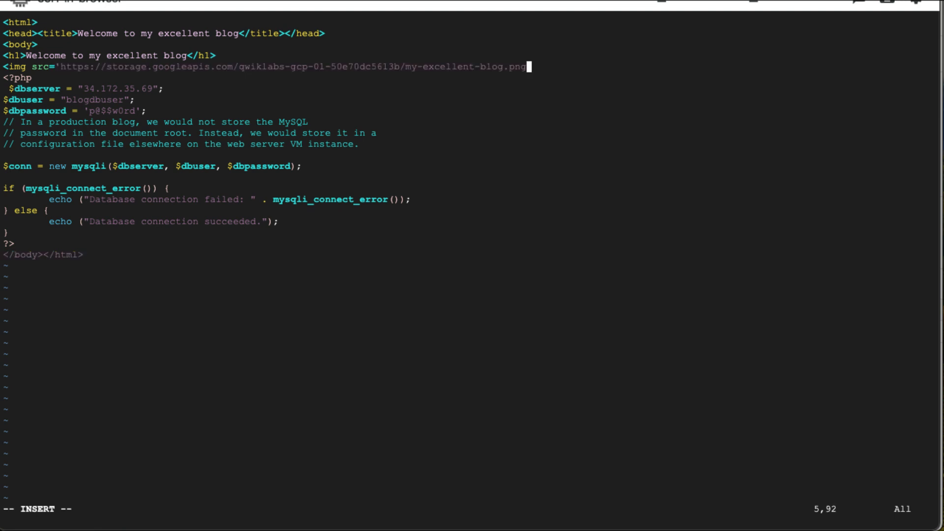
pyautogui.press('BackSpace')
pyautogui.write("g'")
pyautogui.write('Z')
pyautogui.press('BackSpace')
pyautogui.write('>')
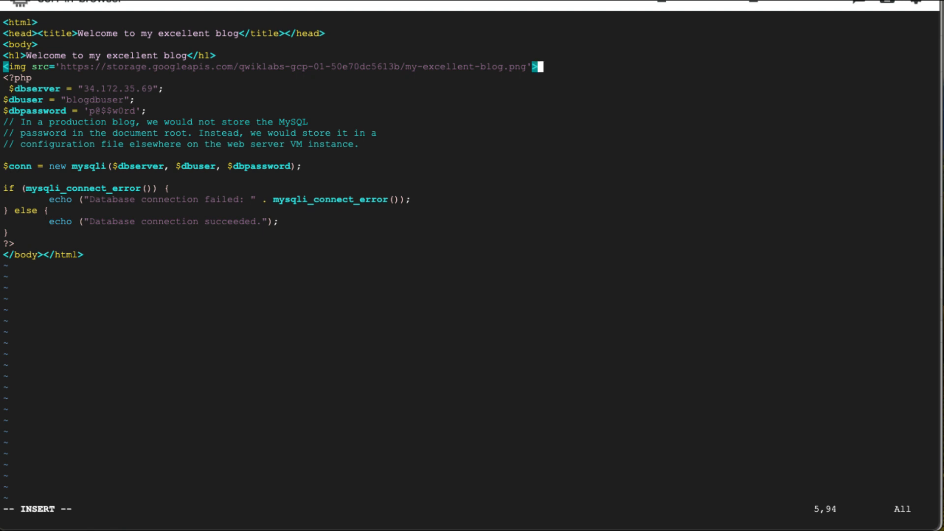
# - Save index.php and quit vim with :wq
pyautogui.press('Escape')
pyautogui.write(':wq')
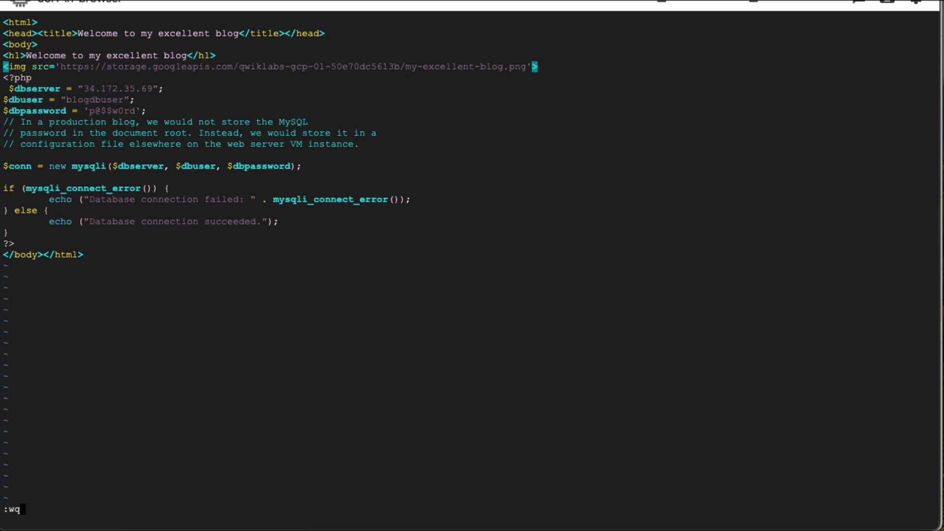
pyautogui.press('Return')
pyautogui.press('Up')
pyautogui.press('Up')
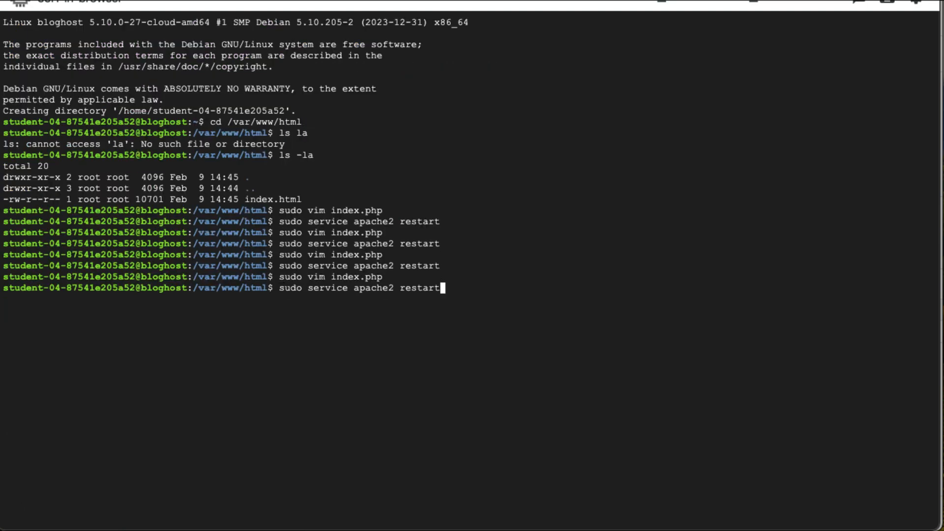
# - Run sudo service apache2 restart, then reload the blog page in its browser window
pyautogui.press('Return')
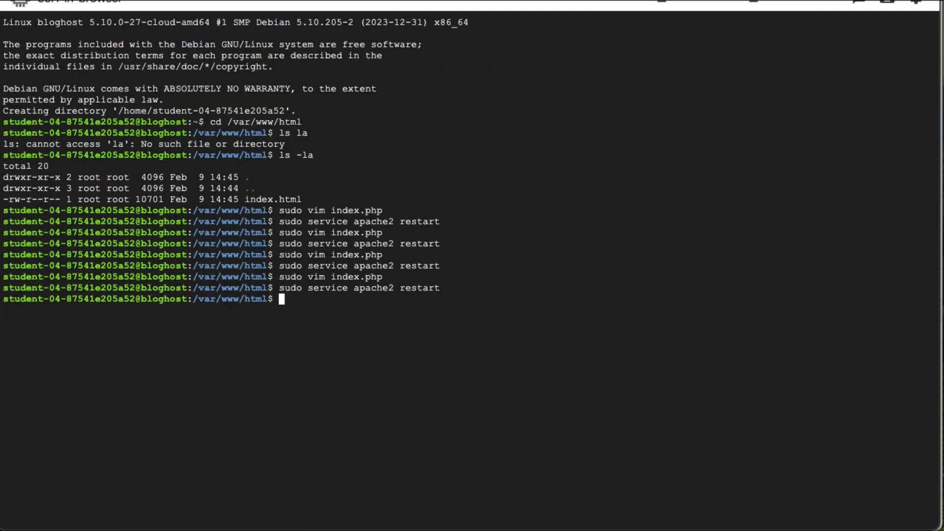
pyautogui.click(385, 0)
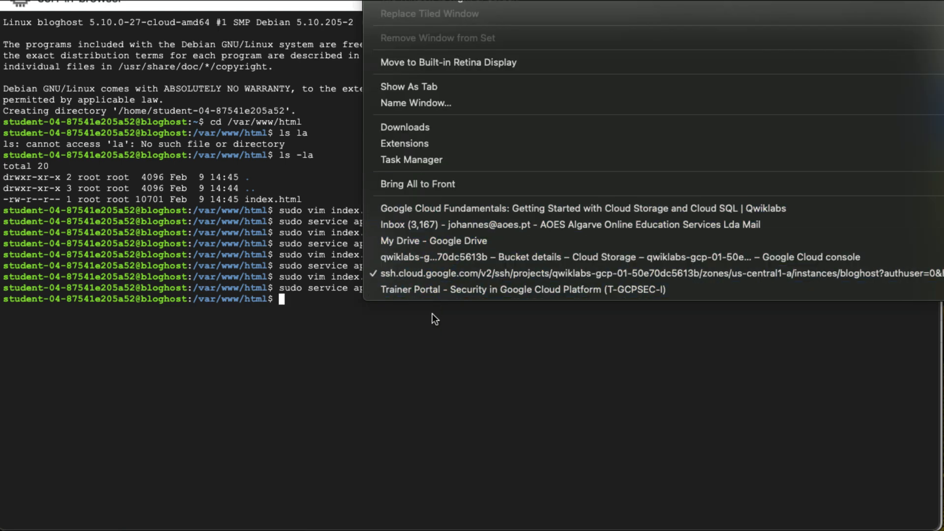
pyautogui.click(442, 256)
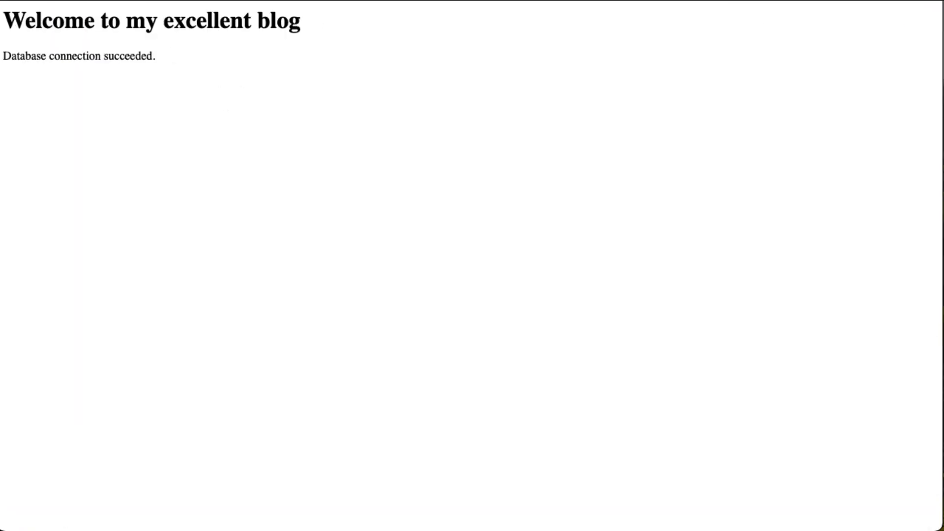
pyautogui.press('super+r')
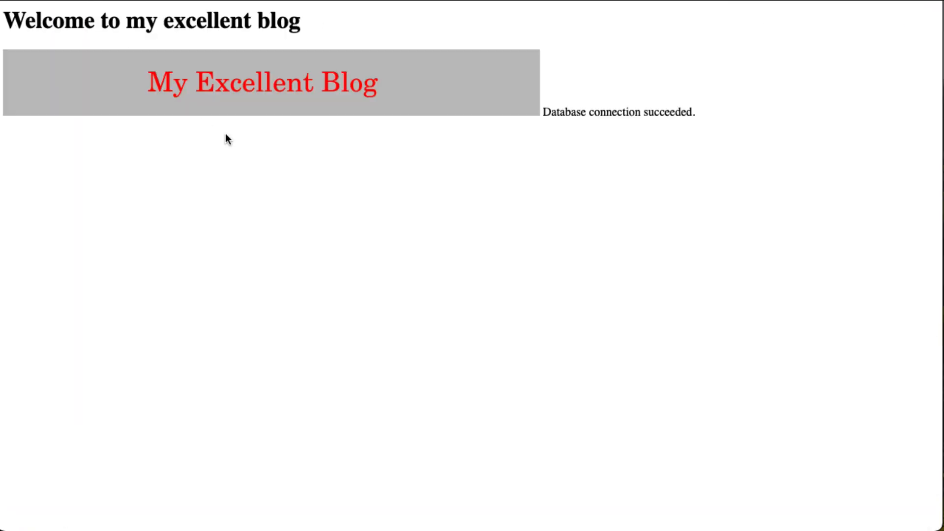